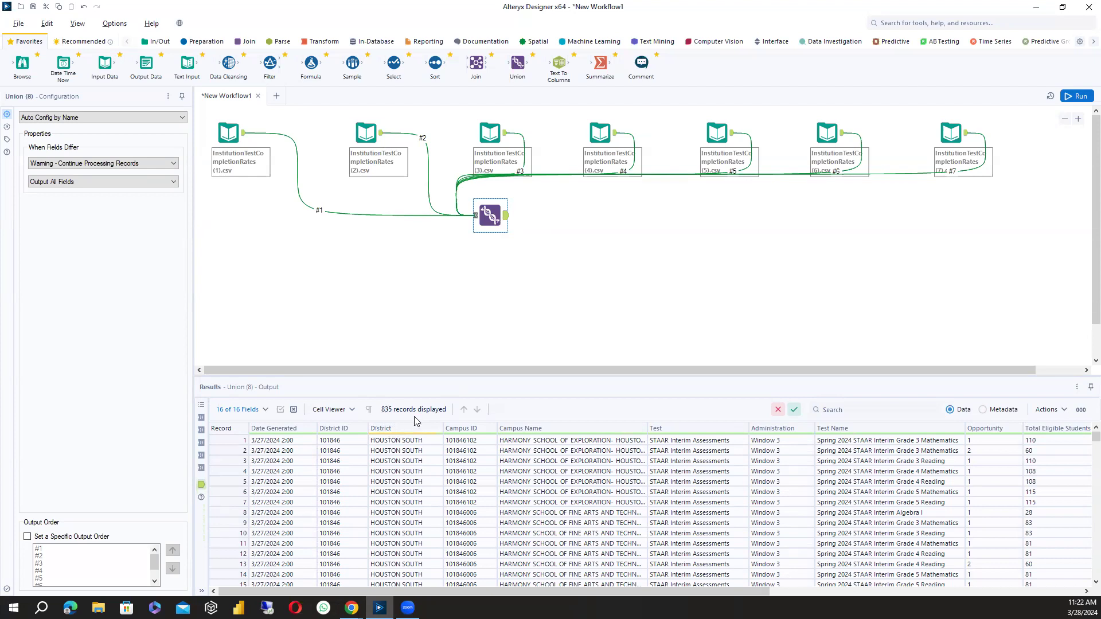
# Inspect the output records of each of the seven Input Data tools and of the Union tool
pyautogui.click(242, 137)
pyautogui.click(382, 137)
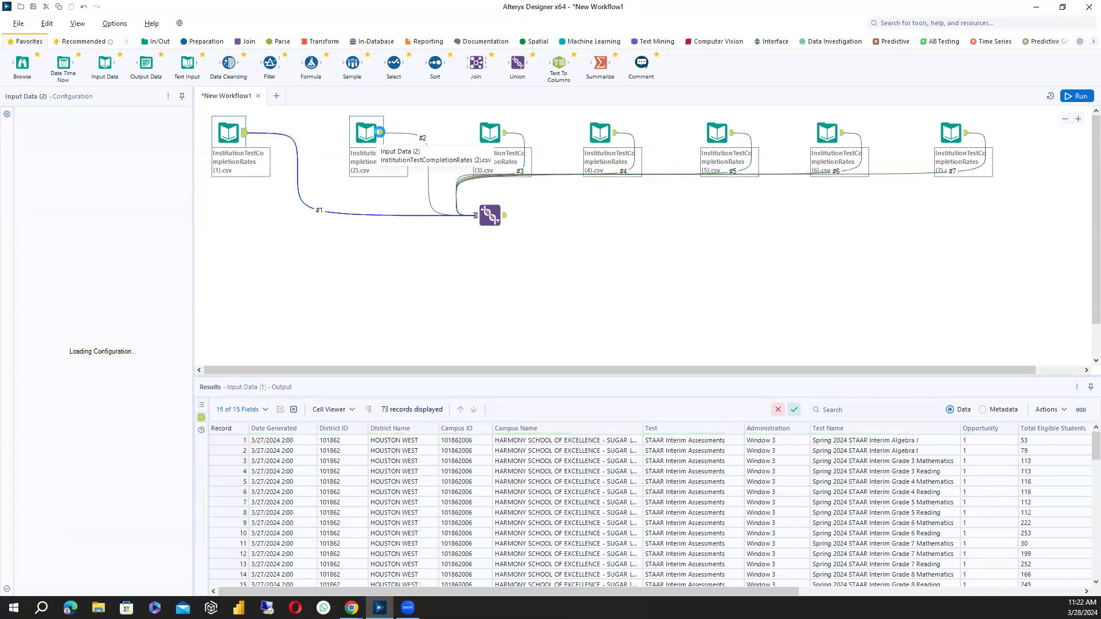
pyautogui.click(504, 135)
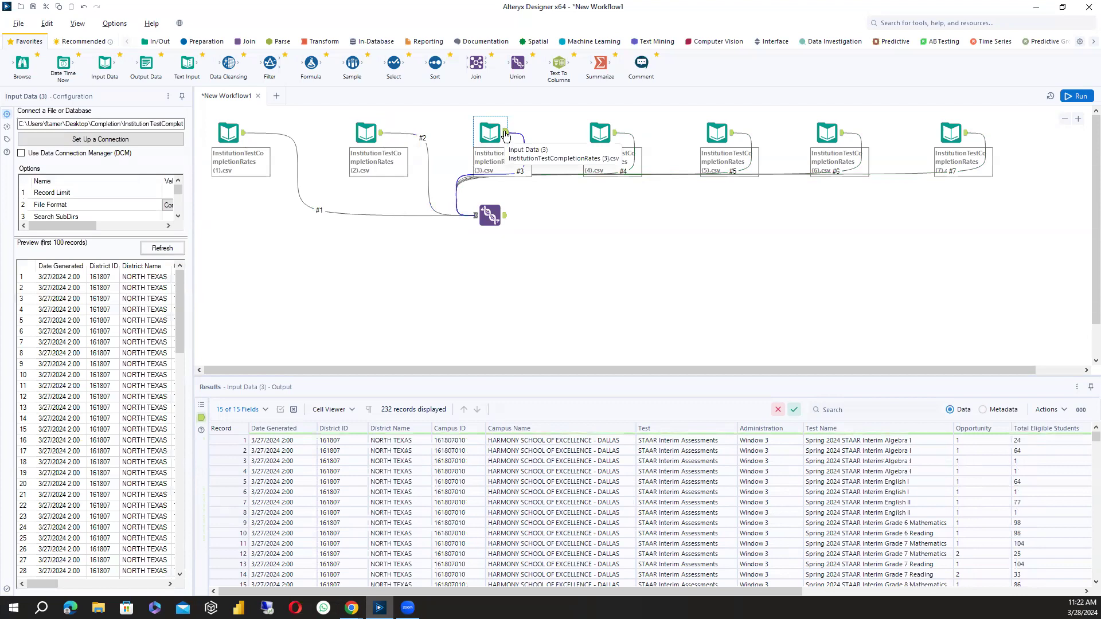
pyautogui.click(617, 135)
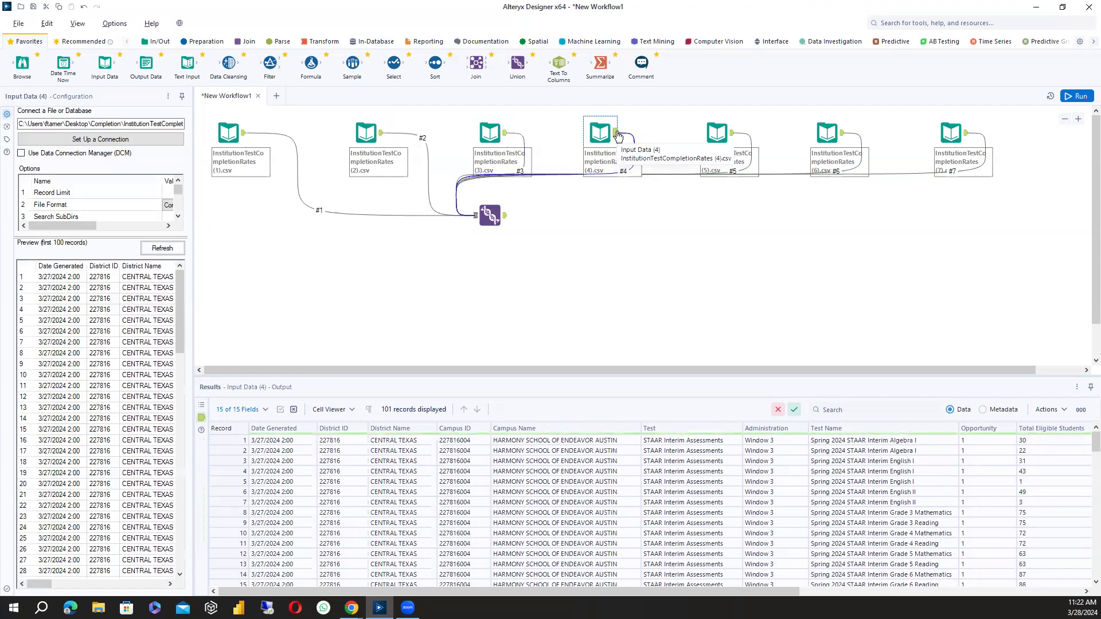
pyautogui.click(717, 134)
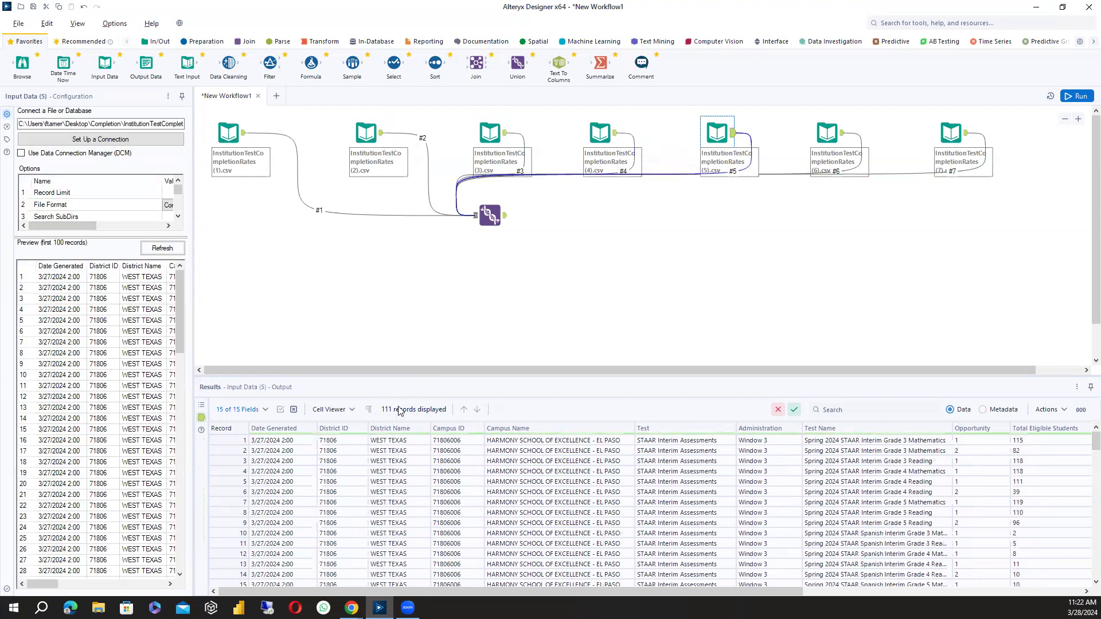
pyautogui.click(831, 143)
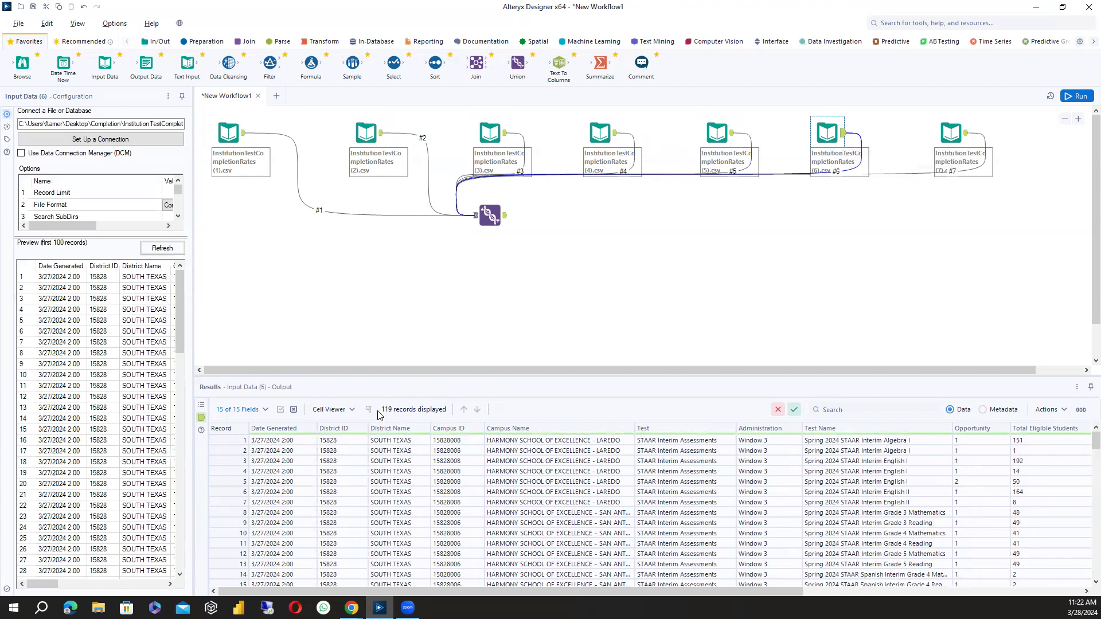
pyautogui.click(956, 137)
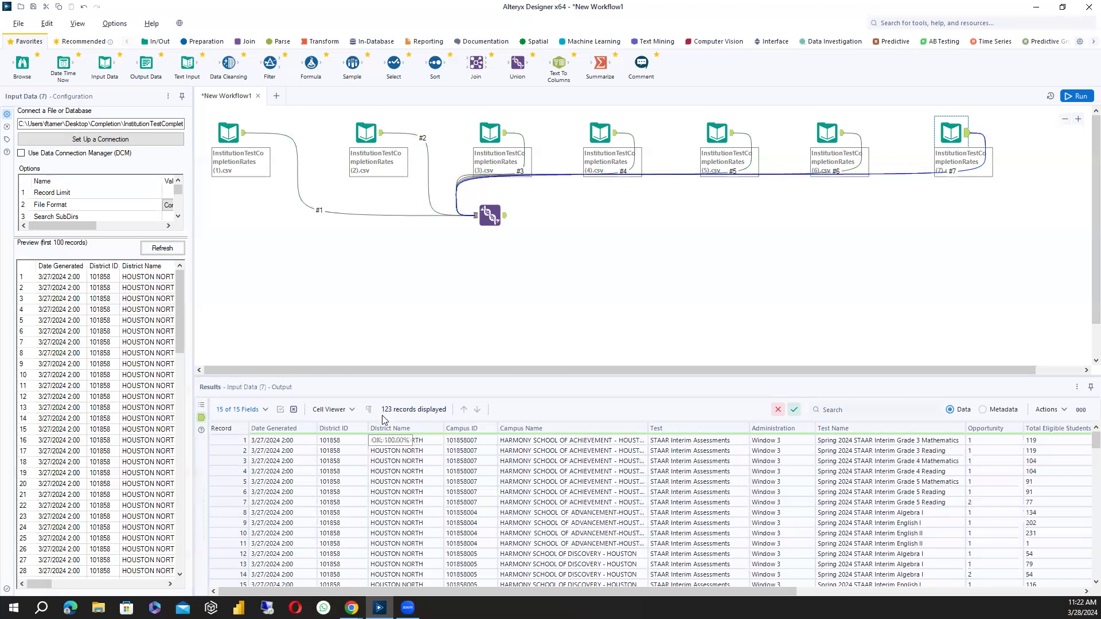
pyautogui.click(491, 218)
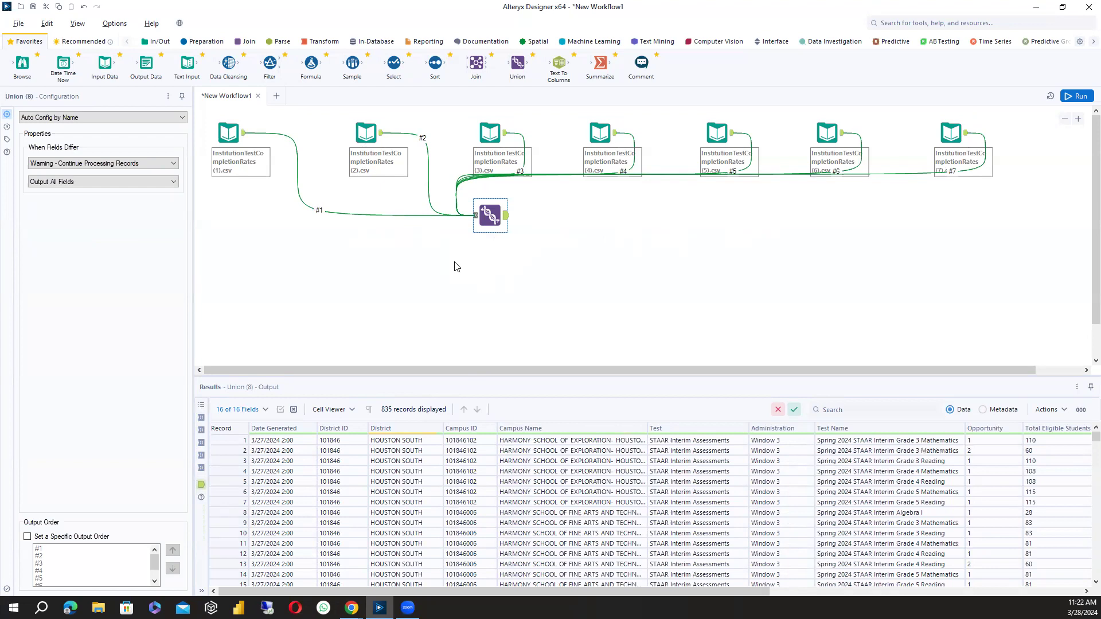
# Create a new workflow and place an Input Data tool on its canvas
pyautogui.click(278, 98)
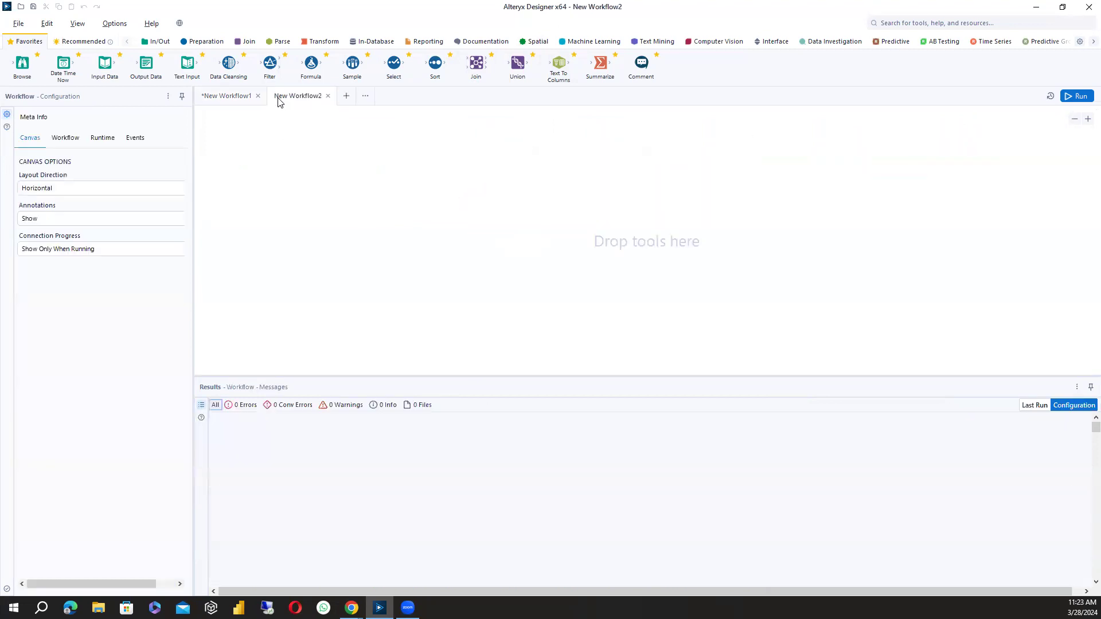
pyautogui.moveTo(104, 63); pyautogui.dragTo(303, 189)
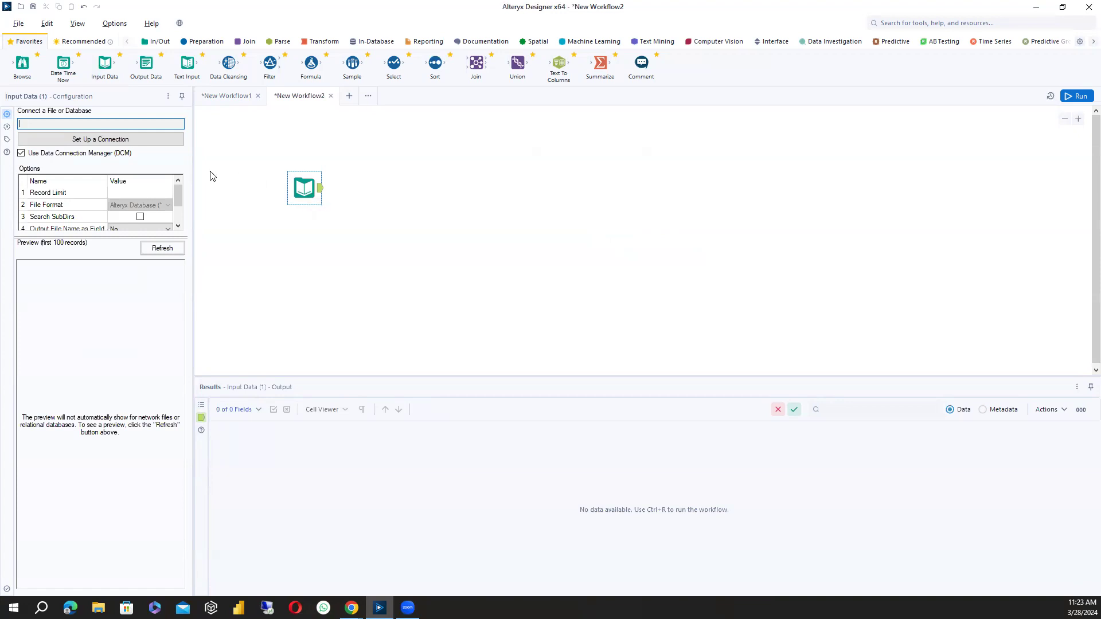
# Connect the Input Data tool to InstitutionTestCompletionRates (1).csv in the desktop's Completion folder and run the workflow
pyautogui.click(144, 140)
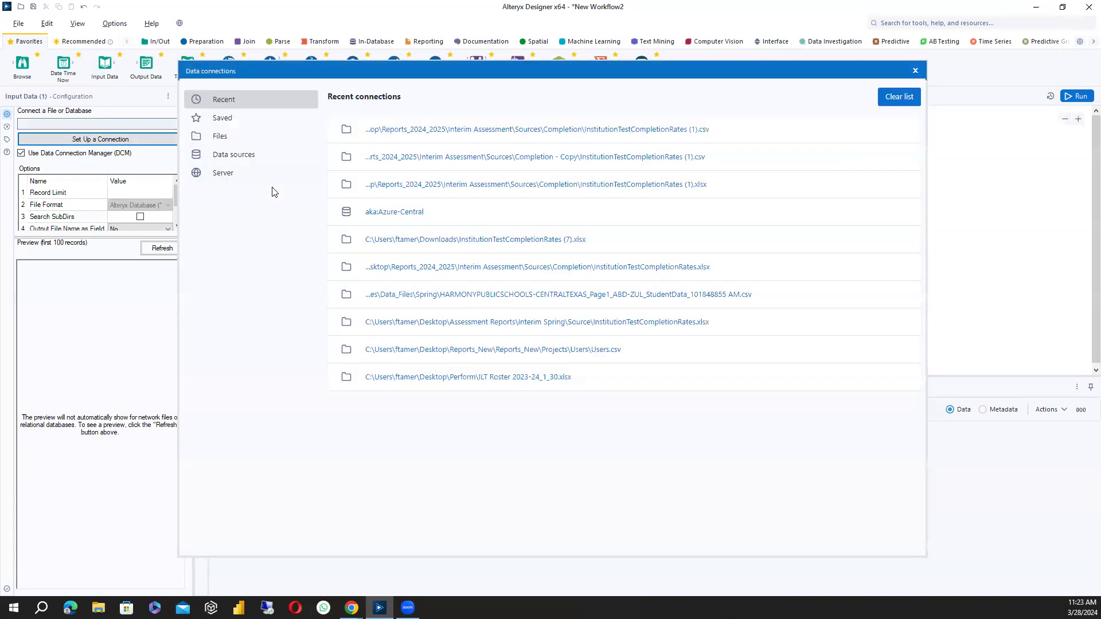
pyautogui.click(237, 142)
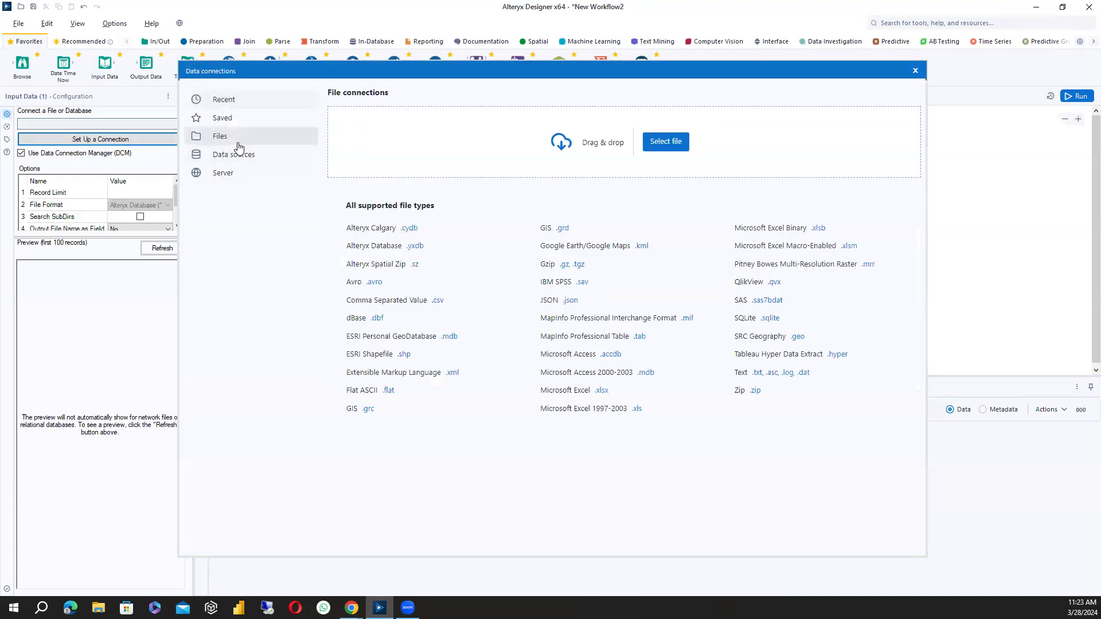
pyautogui.click(659, 143)
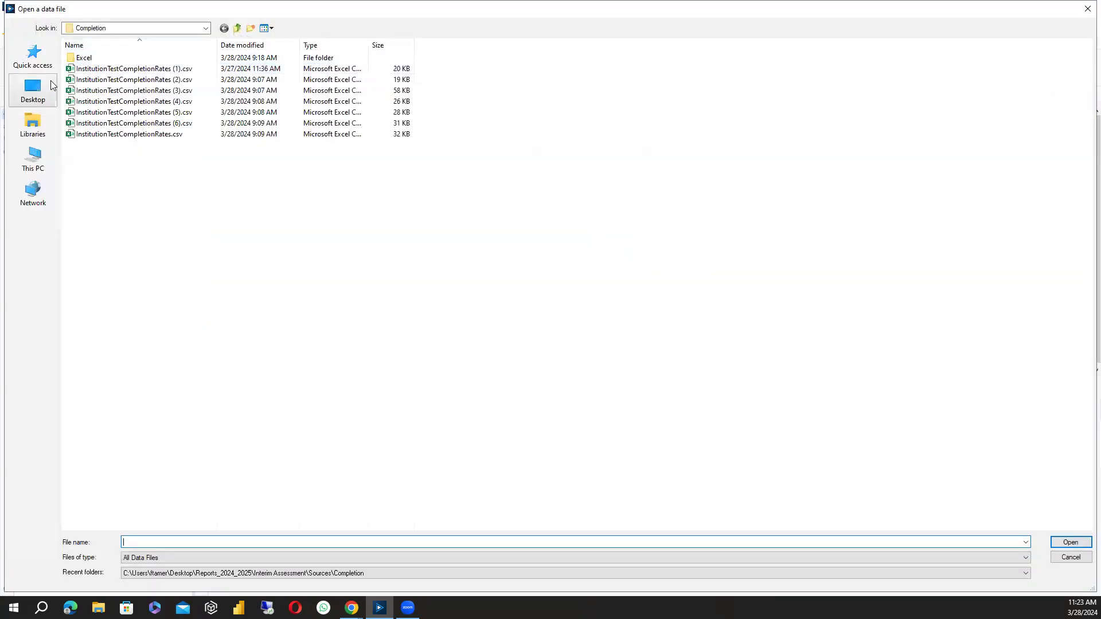
pyautogui.click(239, 29)
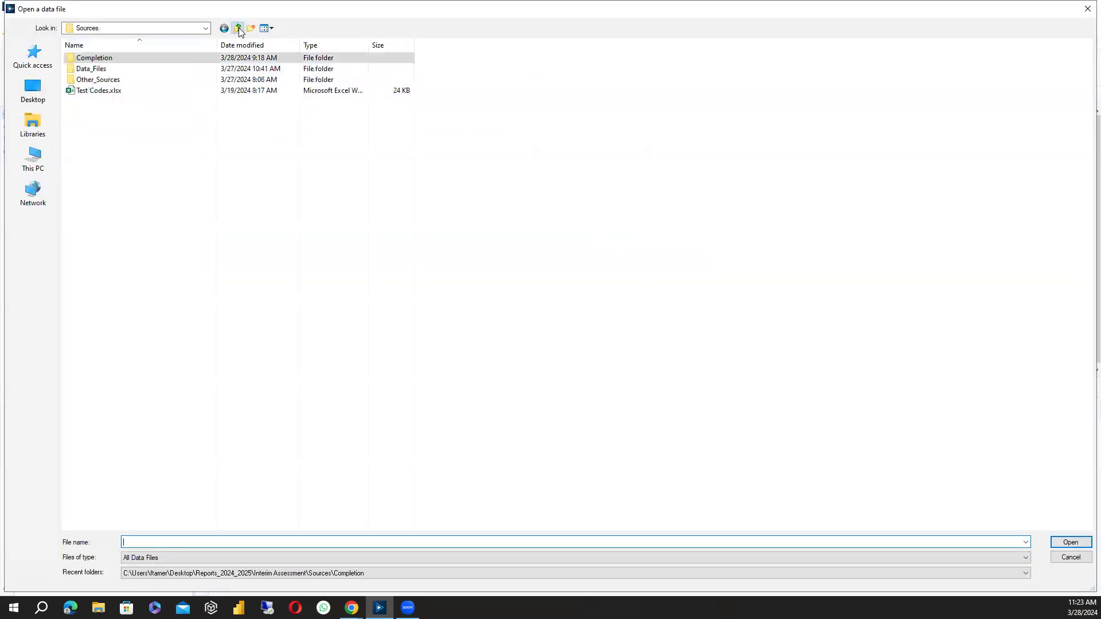
pyautogui.click(35, 96)
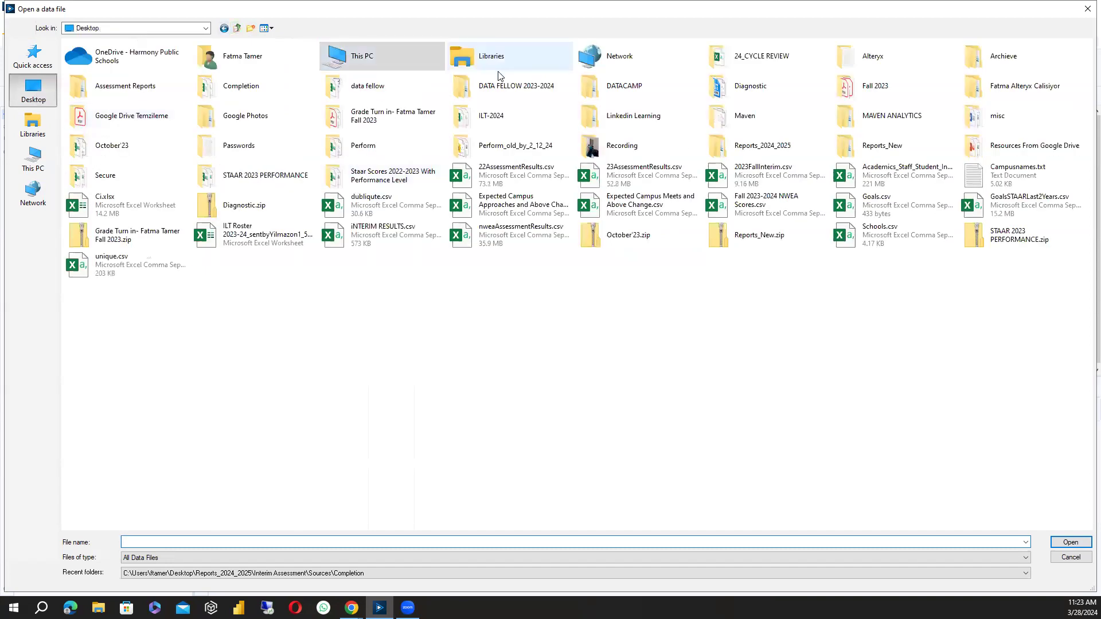
pyautogui.doubleClick(238, 86)
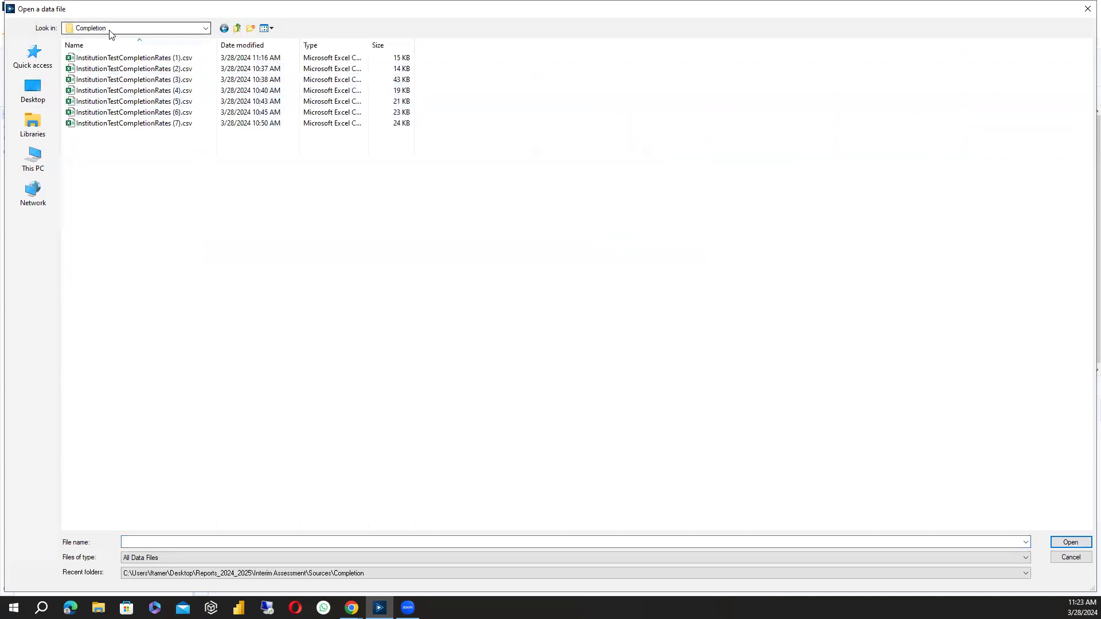
pyautogui.click(160, 59)
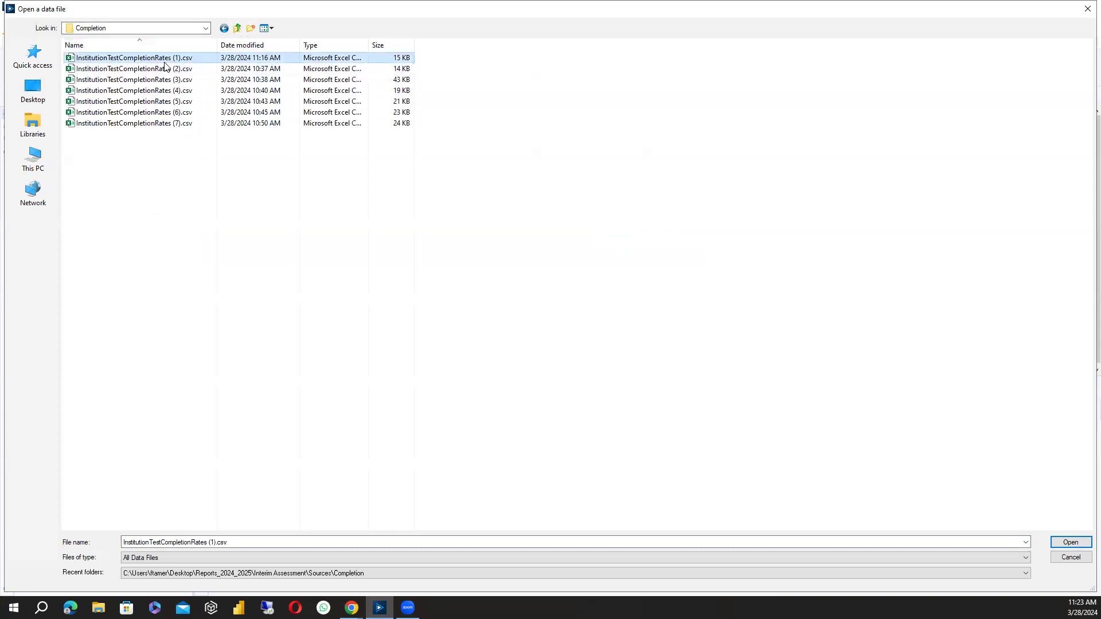
pyautogui.click(1074, 544)
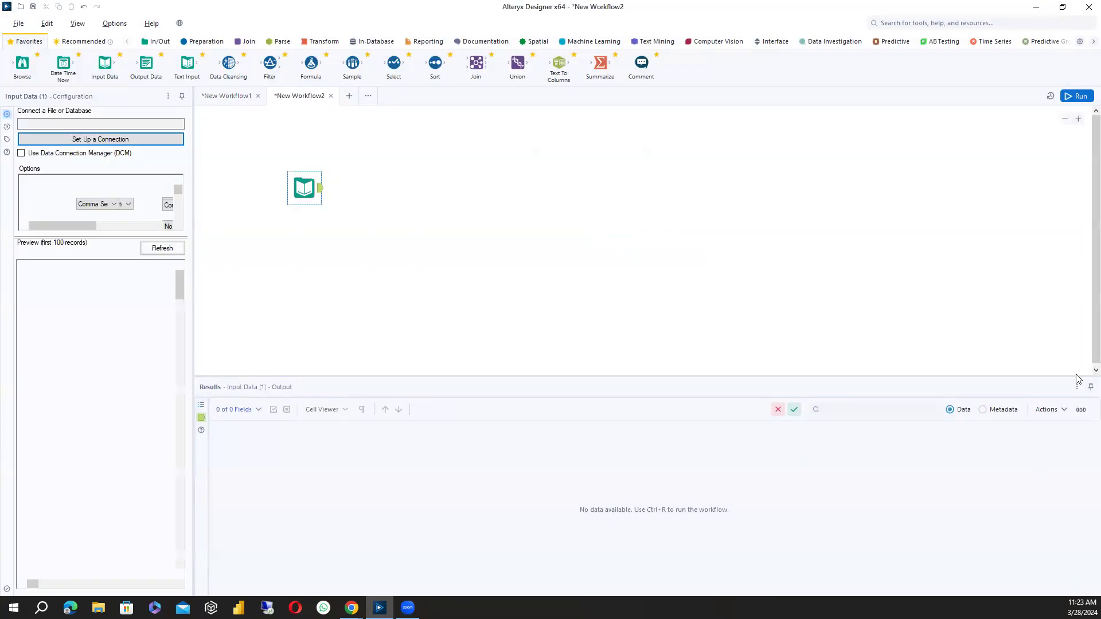
pyautogui.click(1068, 96)
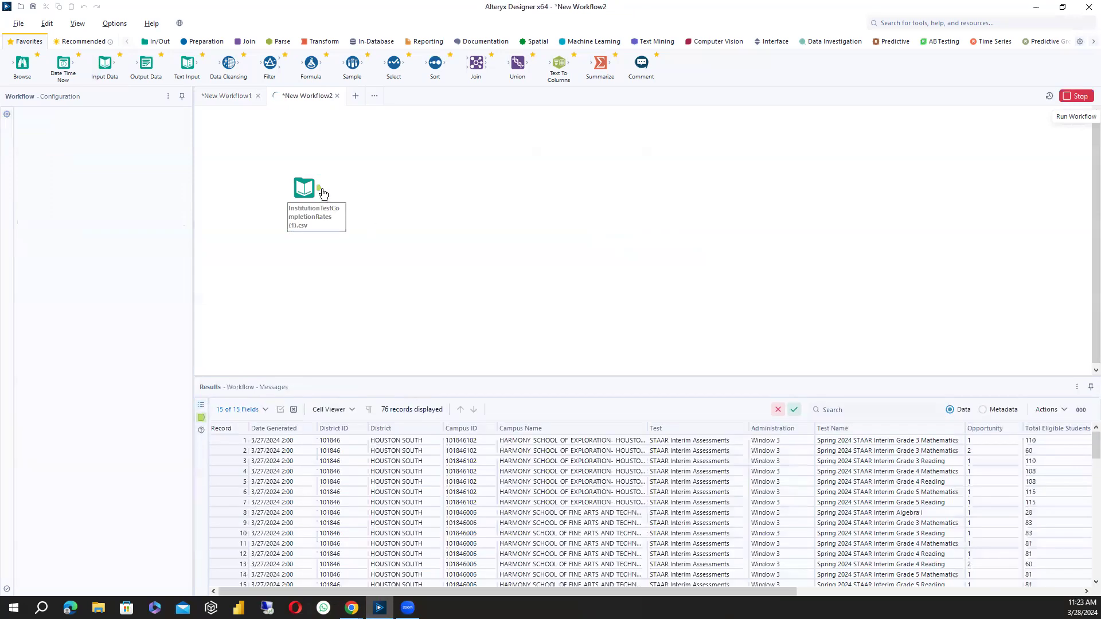
pyautogui.click(317, 190)
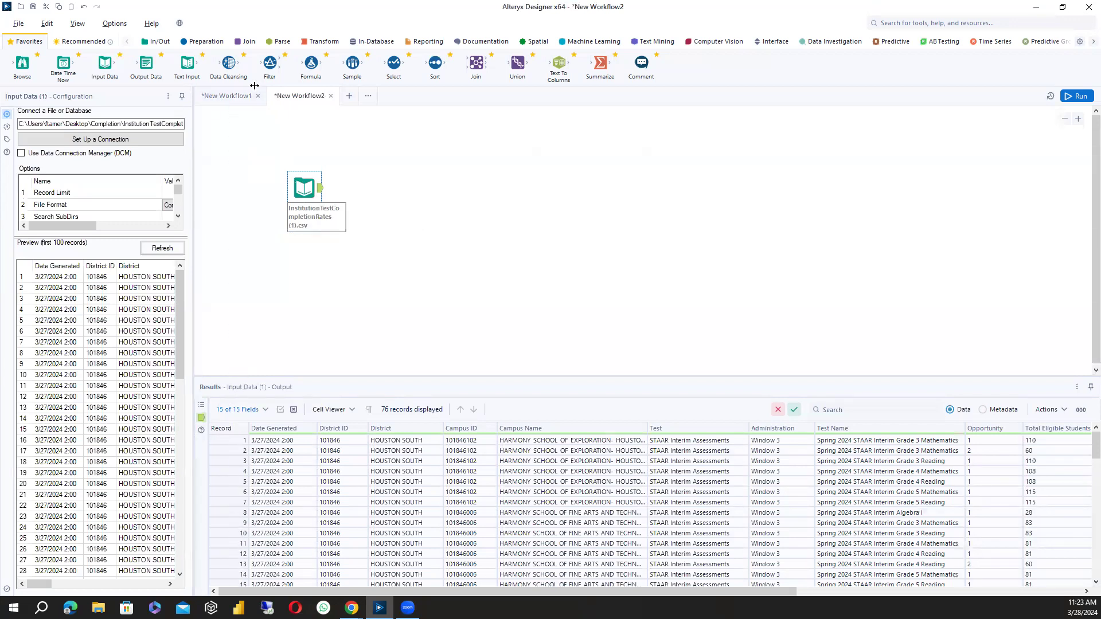
# Set the Input Data tool's Output File Name as Field option to Full Path
pyautogui.moveTo(254, 86); pyautogui.dragTo(264, 92)
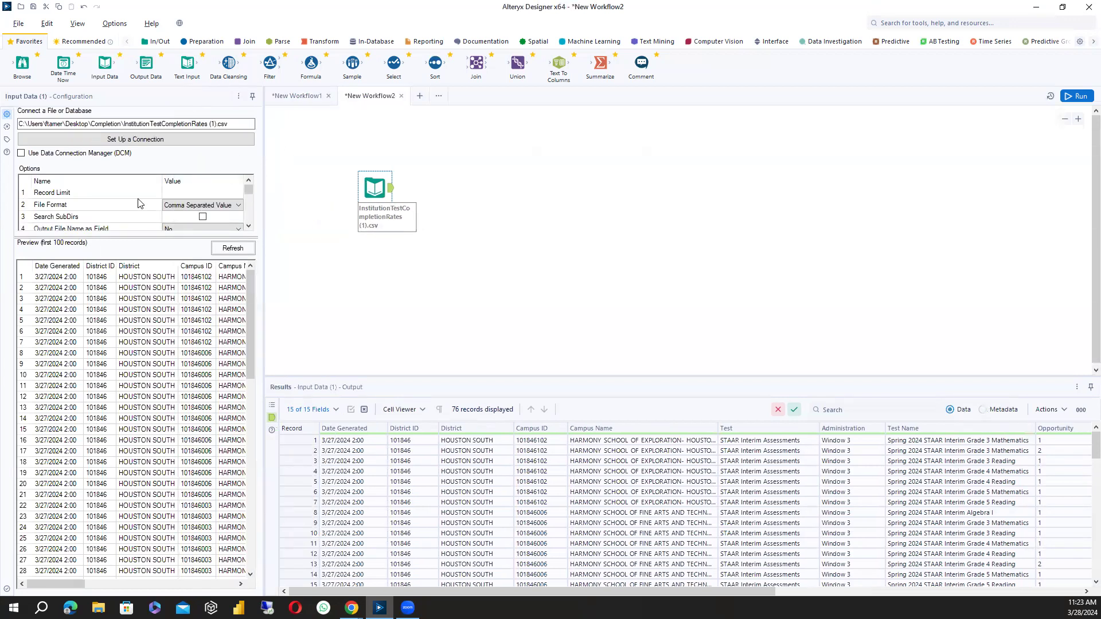
pyautogui.scroll(-1, 140, 203)
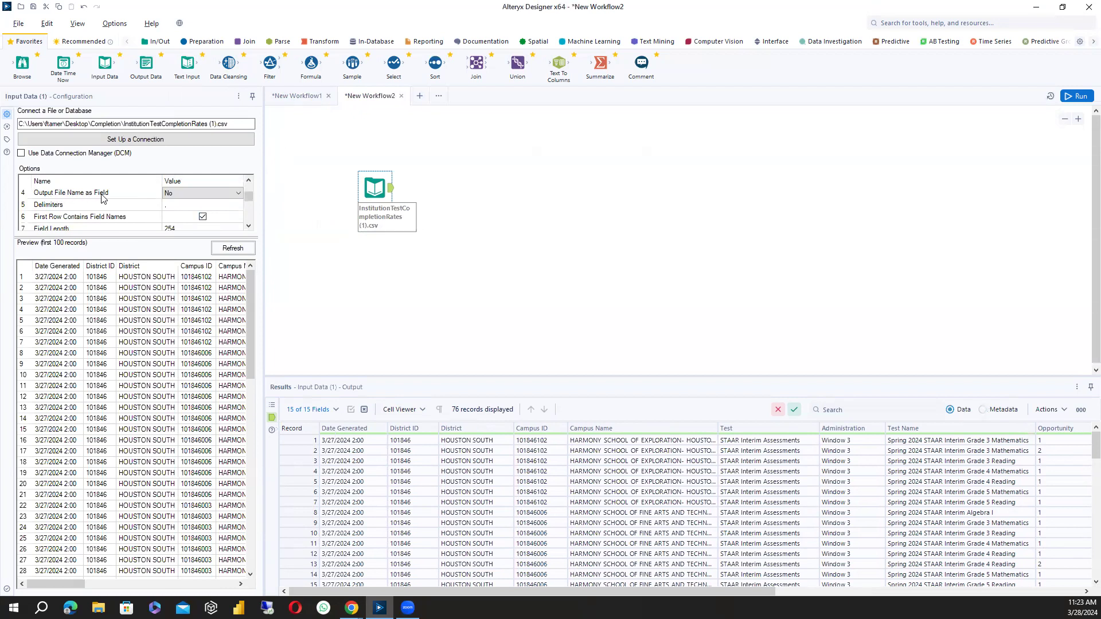
pyautogui.scroll(1, 196, 198)
pyautogui.click(198, 195)
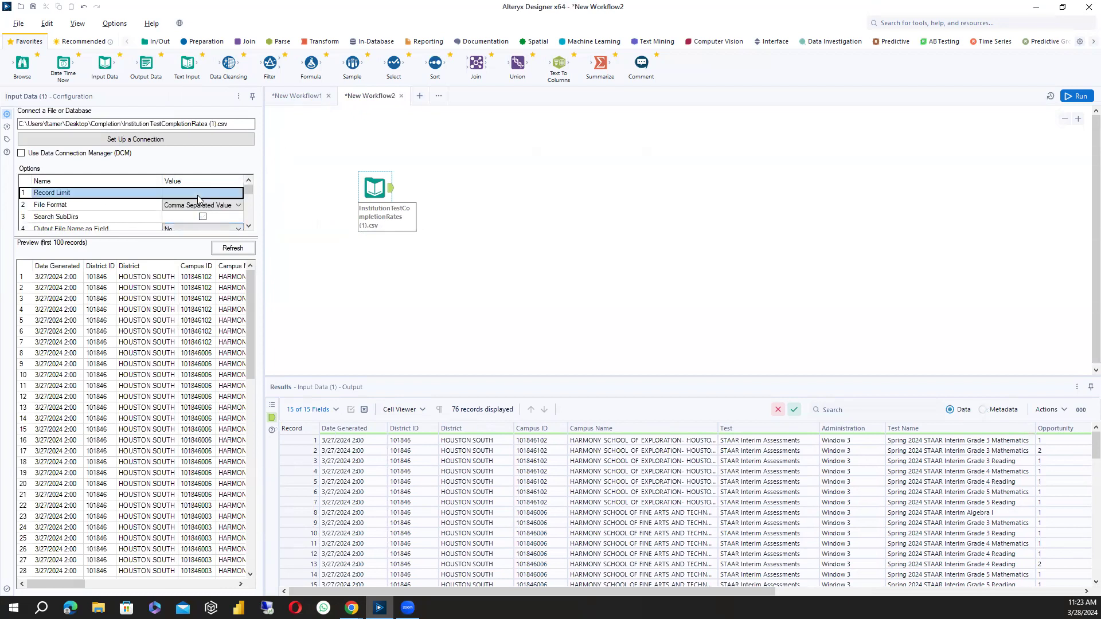
pyautogui.click(249, 227)
pyautogui.click(248, 227)
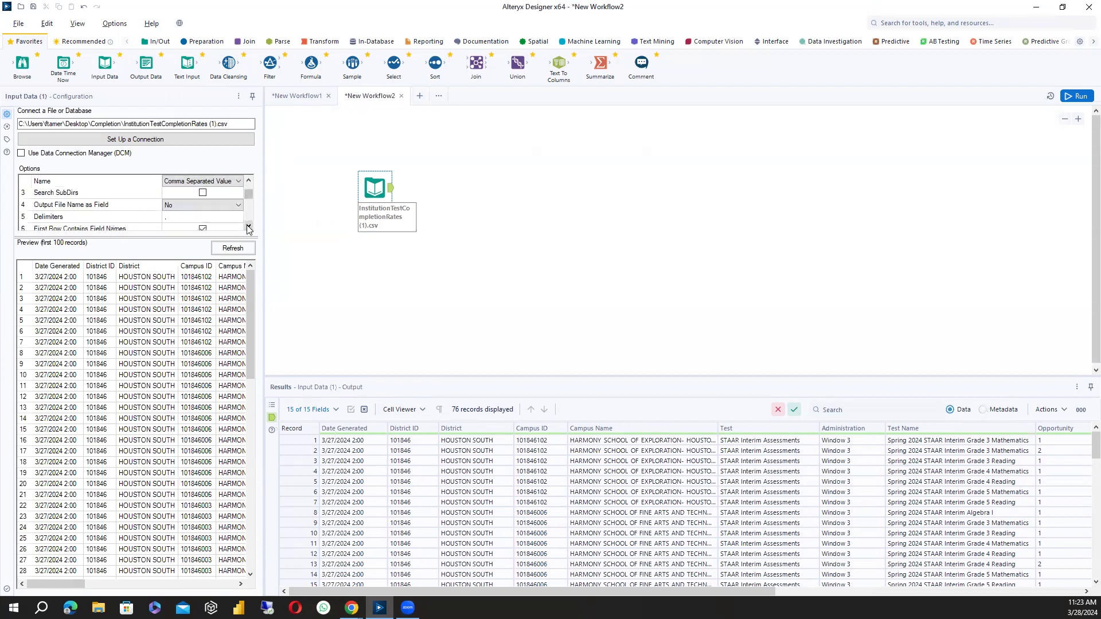
pyautogui.click(201, 205)
pyautogui.click(201, 230)
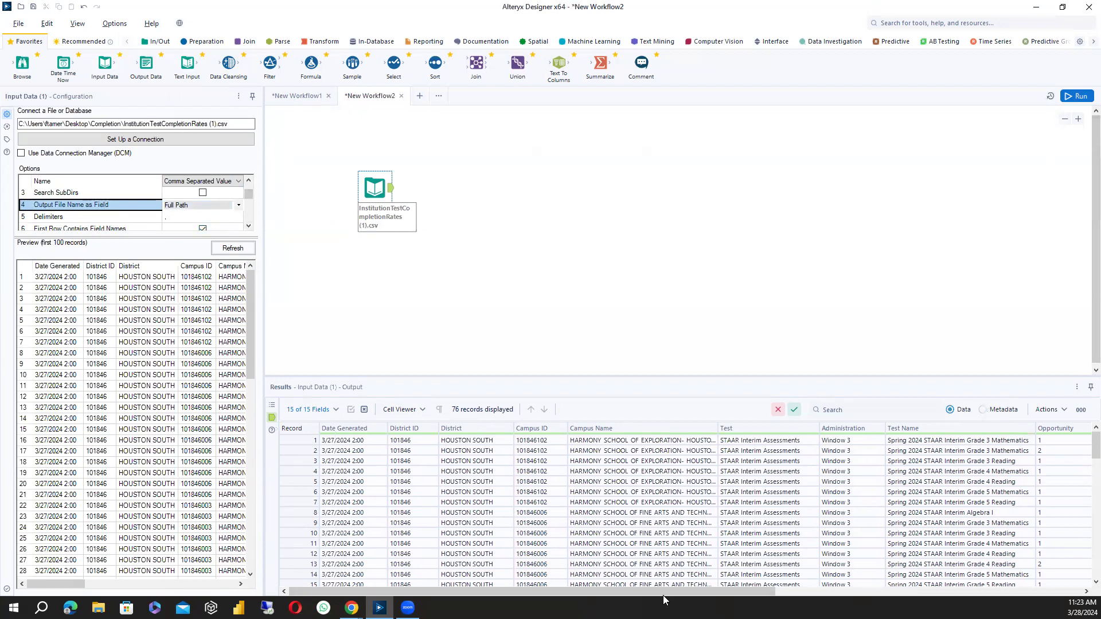
# Rerun the workflow and inspect the first record's full FileName value in the results
pyautogui.moveTo(667, 591); pyautogui.dragTo(974, 591)
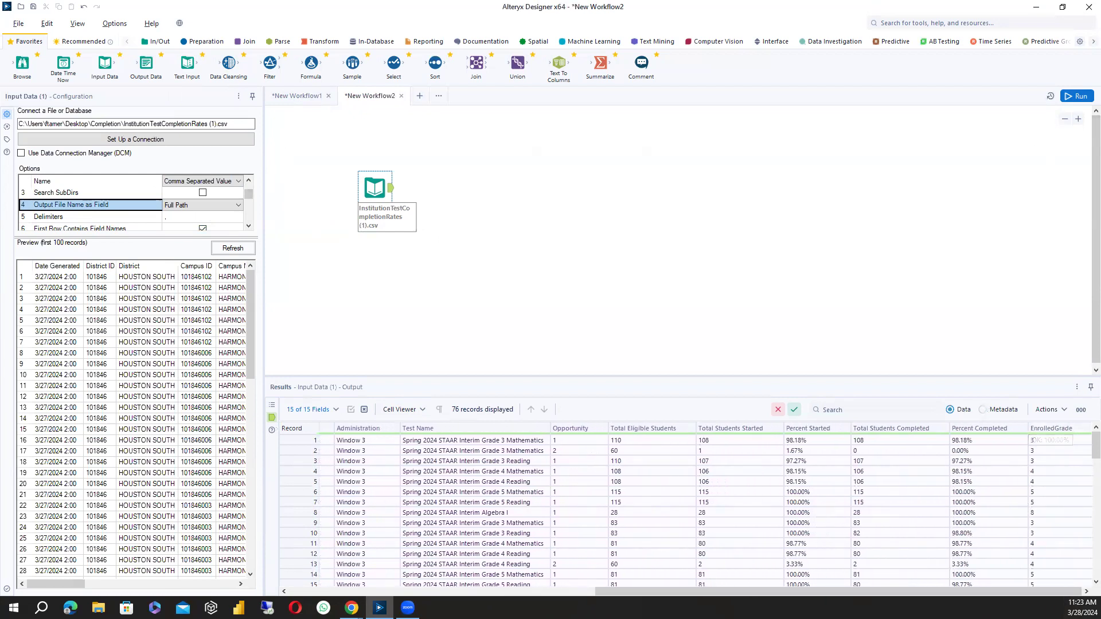
pyautogui.click(1078, 96)
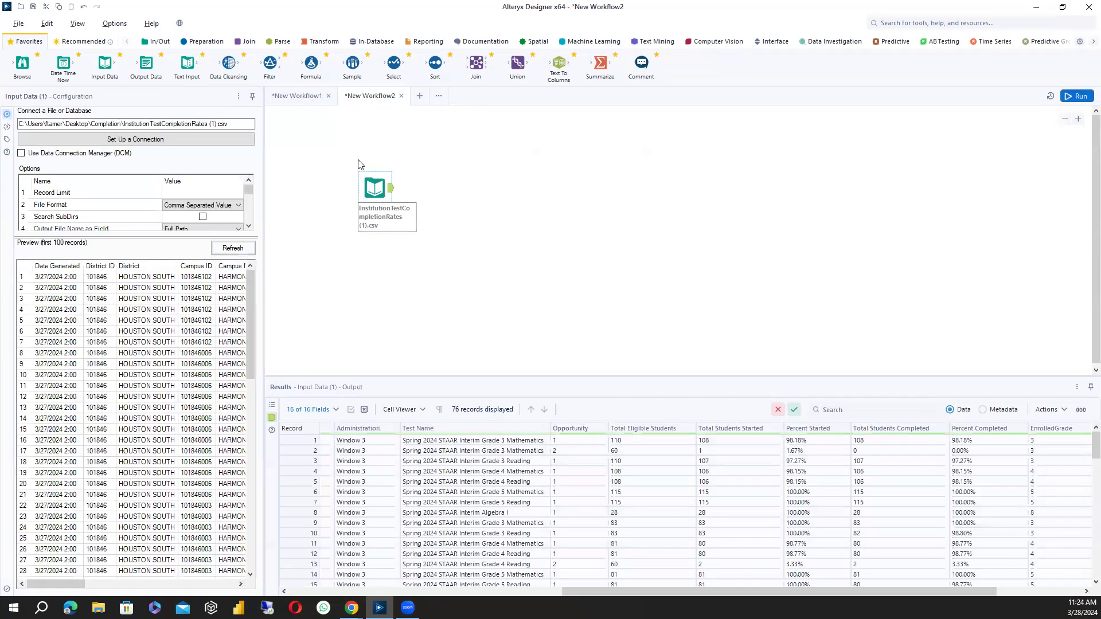
pyautogui.moveTo(755, 593); pyautogui.dragTo(839, 592)
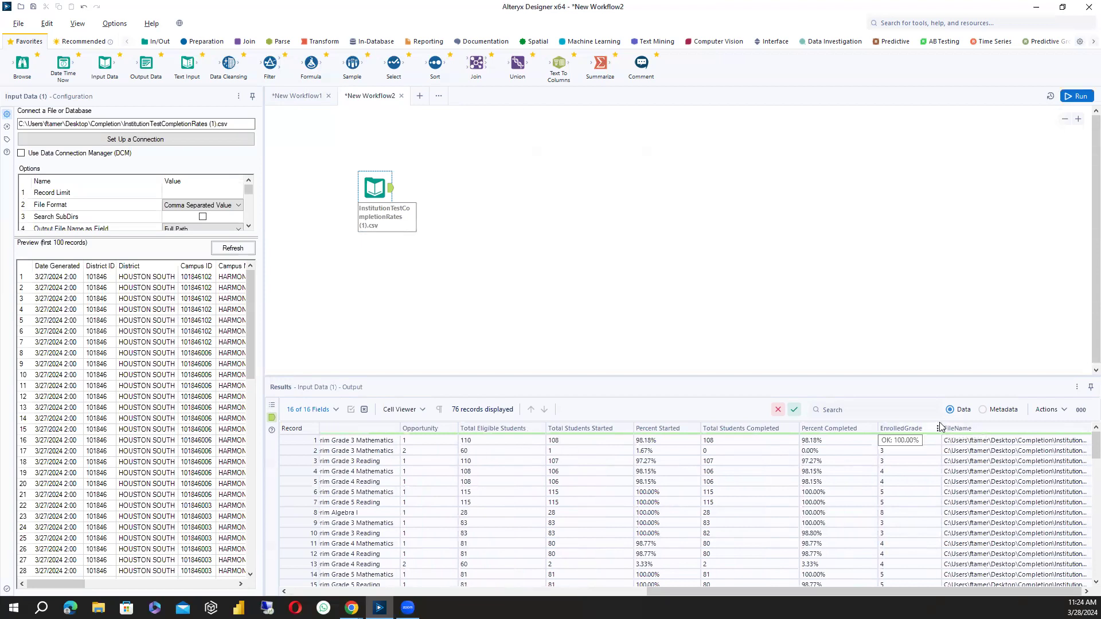
pyautogui.moveTo(940, 428); pyautogui.dragTo(917, 427)
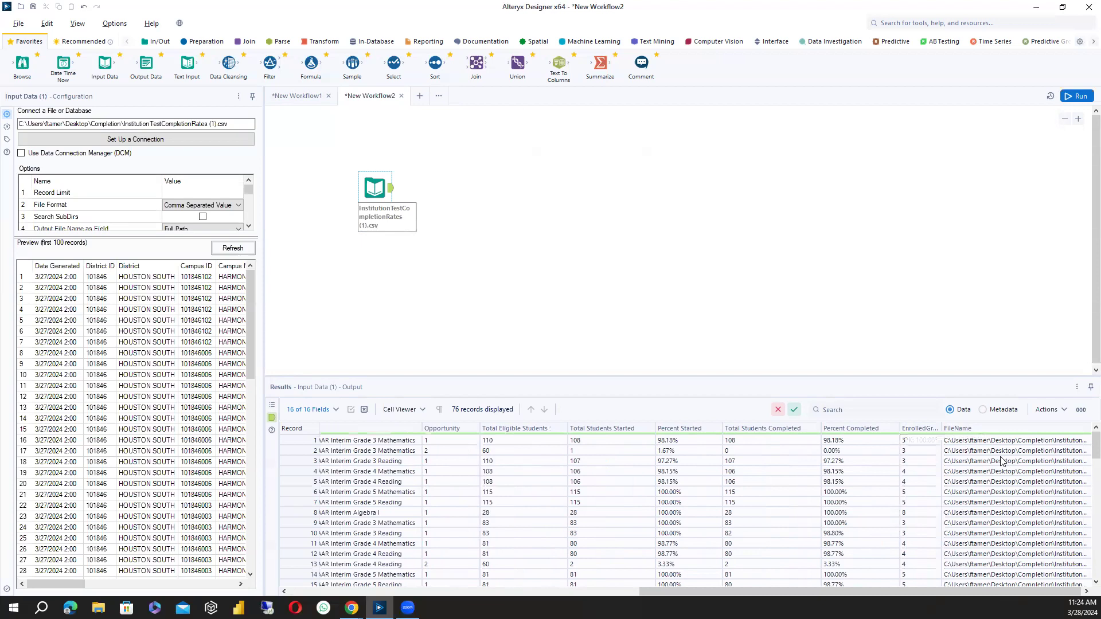
pyautogui.click(984, 443)
pyautogui.click(1001, 449)
pyautogui.click(999, 442)
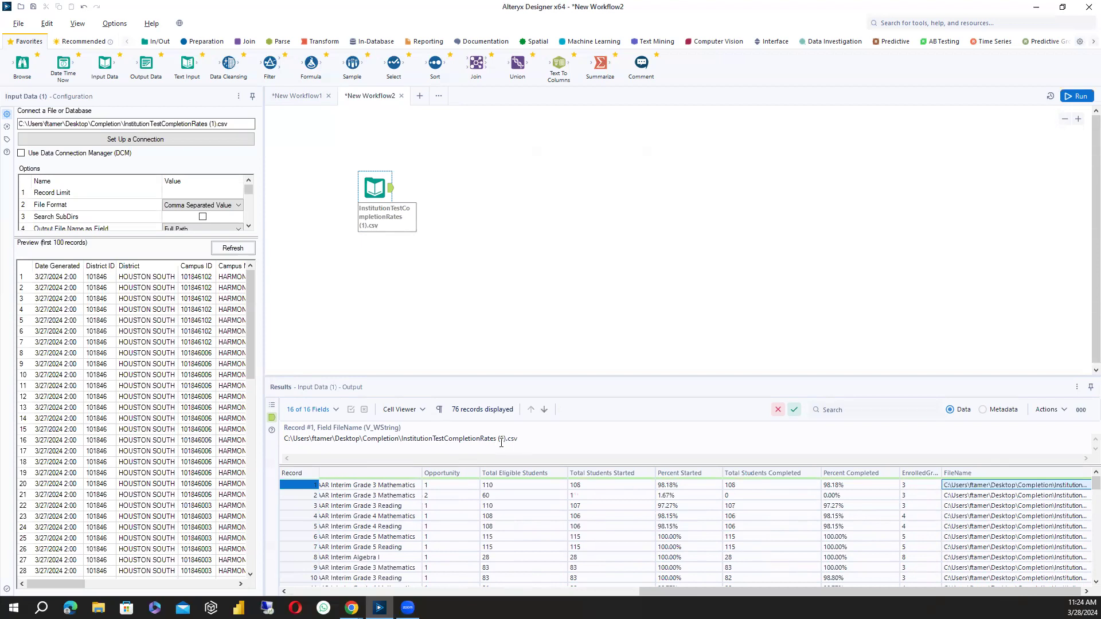
# Move the Input Data tool lower on the canvas and add a Control Parameter labelled FullPath above it
pyautogui.moveTo(371, 174); pyautogui.dragTo(372, 194)
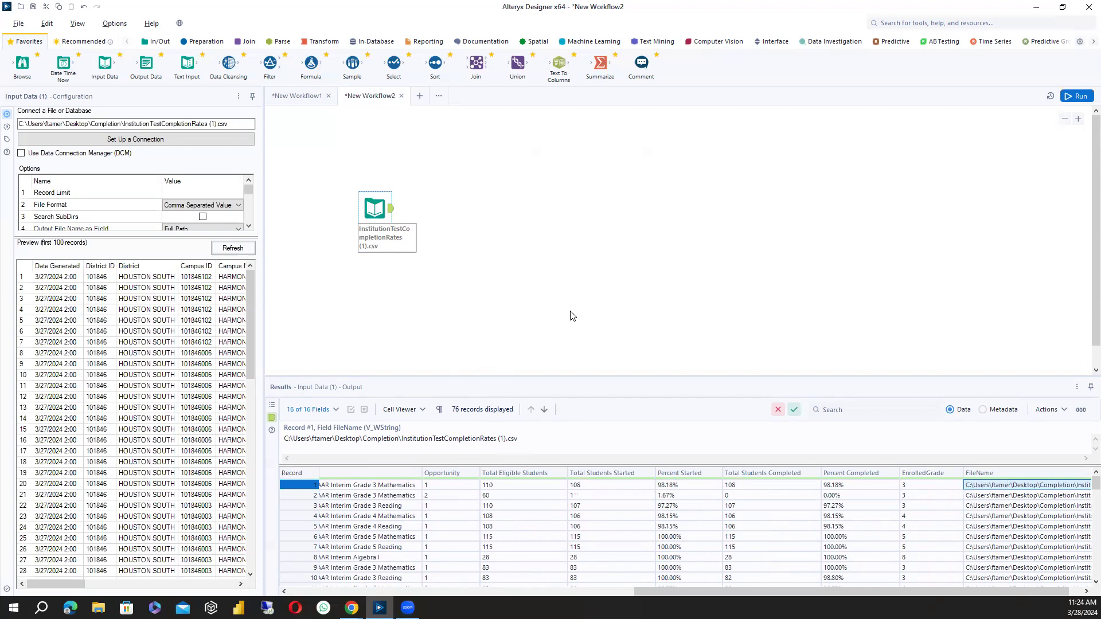
pyautogui.moveTo(379, 200); pyautogui.dragTo(373, 221)
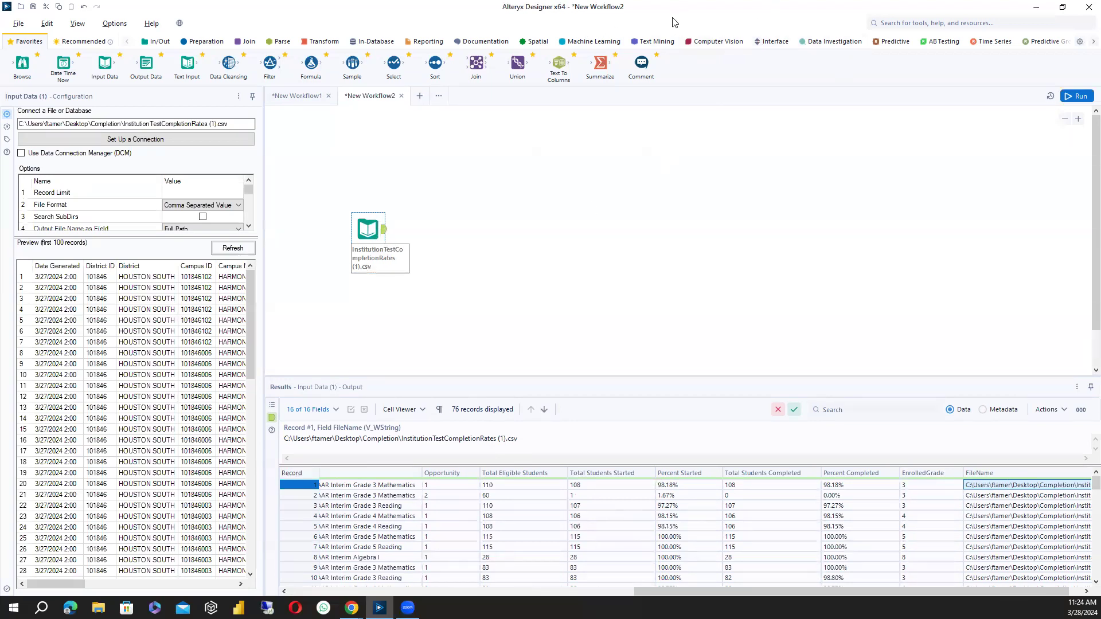
pyautogui.click(775, 42)
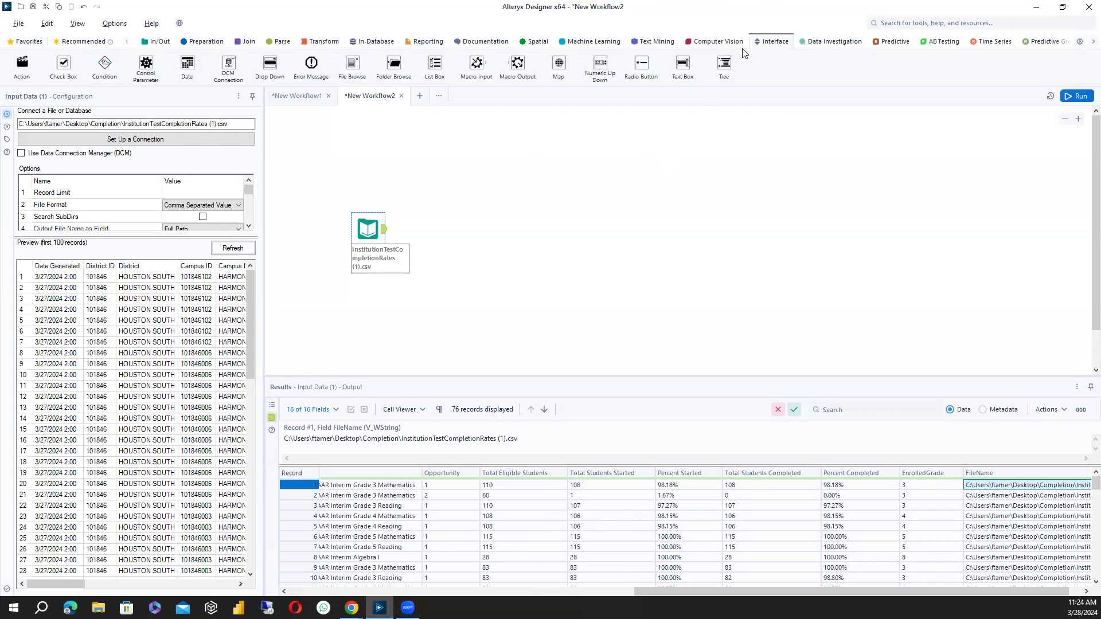
pyautogui.moveTo(146, 63); pyautogui.dragTo(366, 150)
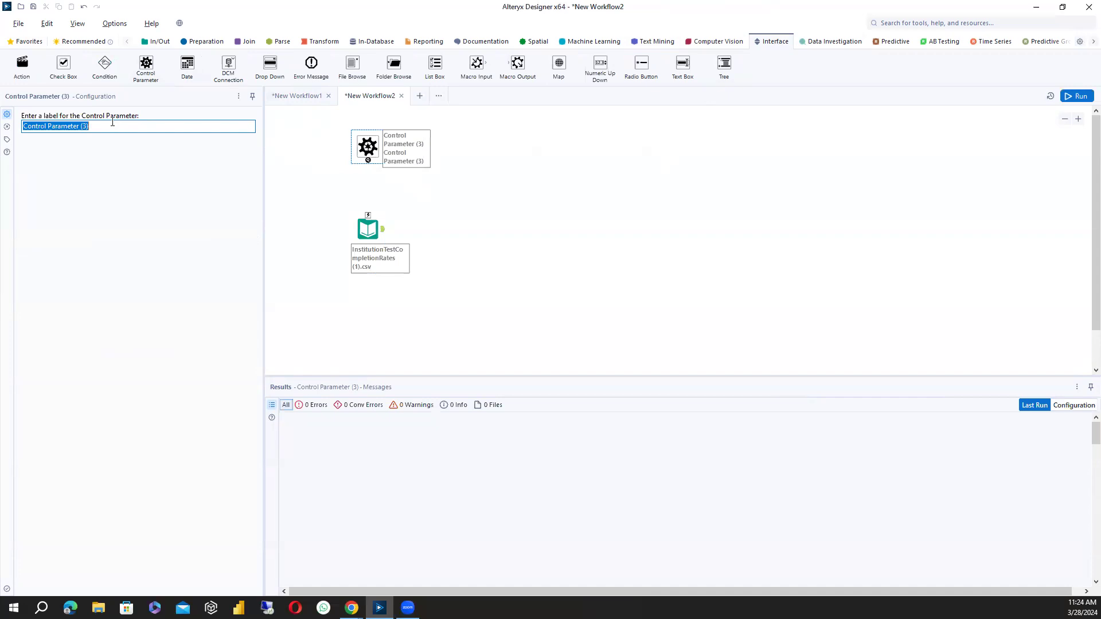
pyautogui.write('FullPath')
pyautogui.click(499, 214)
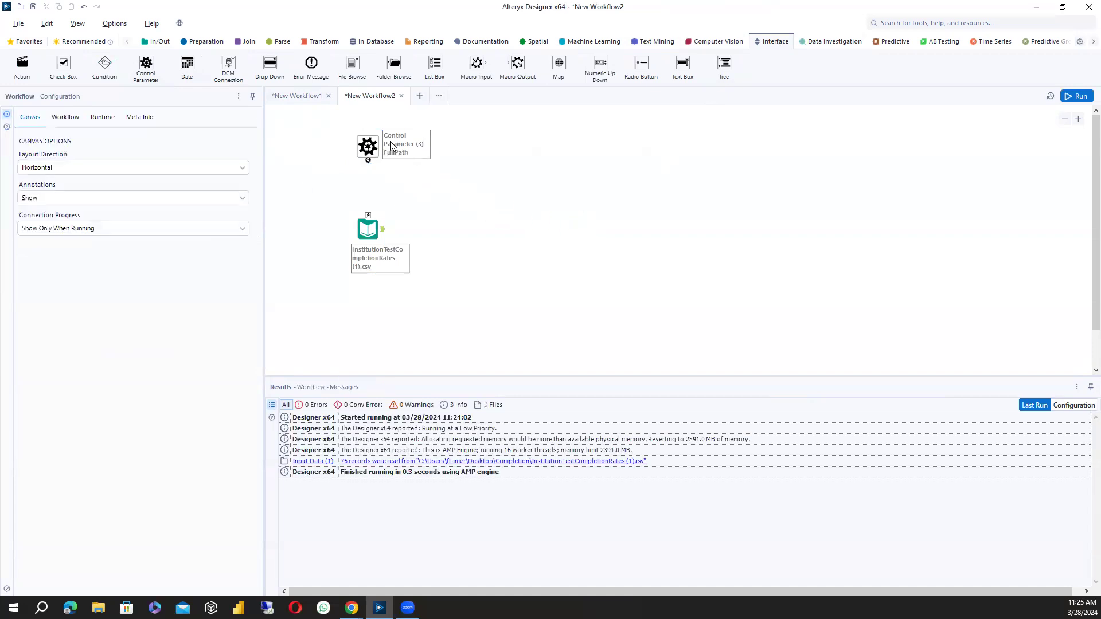
# Review the workflow's type settings in its configuration
pyautogui.click(385, 179)
pyautogui.click(65, 118)
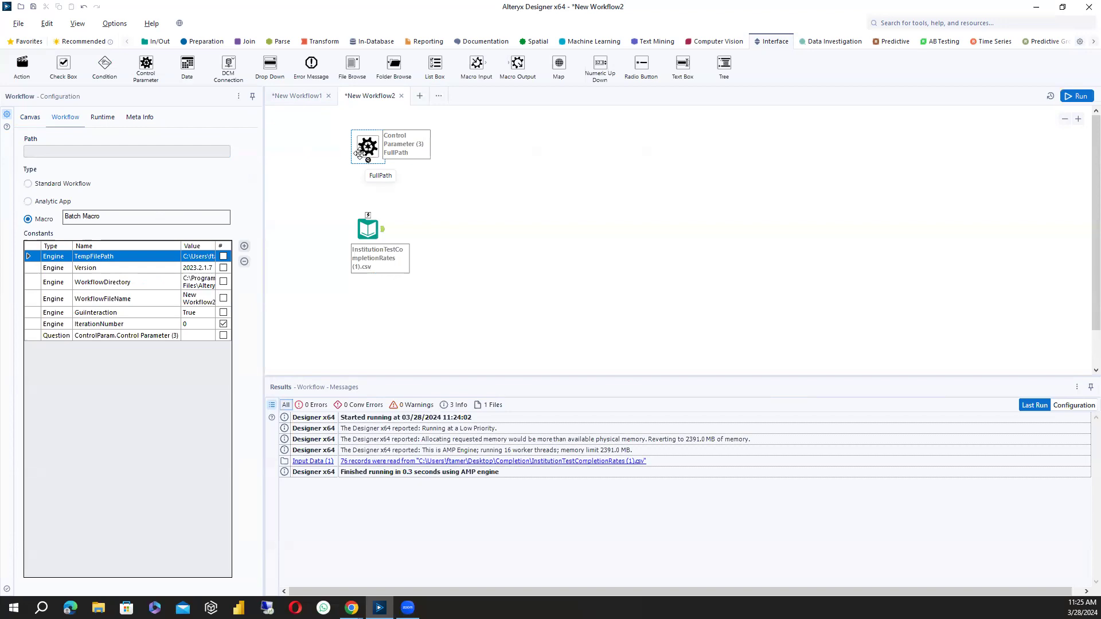
# Move the Input Data tool lower on the canvas and connect the FullPath Control Parameter to it through an Update Value action
pyautogui.click(30, 117)
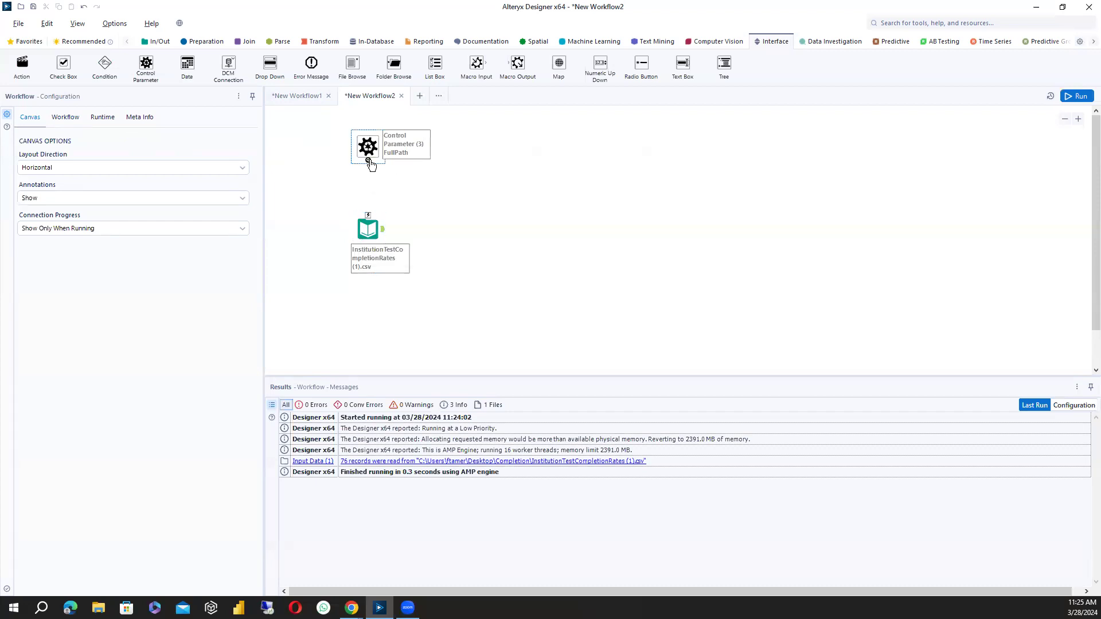
pyautogui.moveTo(368, 230); pyautogui.dragTo(368, 278)
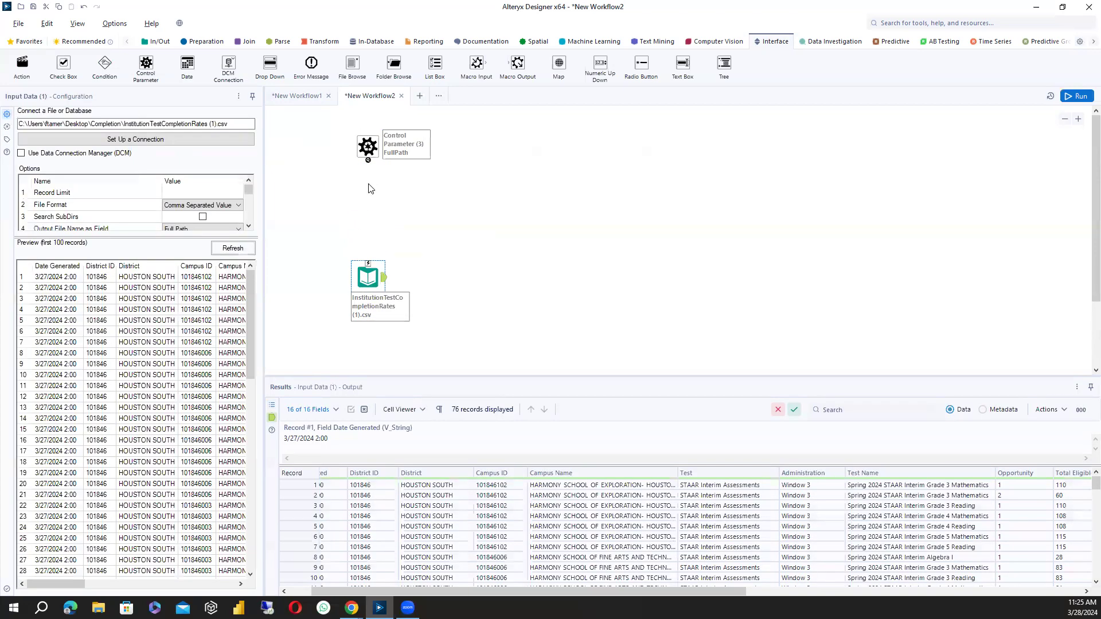
pyautogui.moveTo(367, 161); pyautogui.dragTo(369, 263)
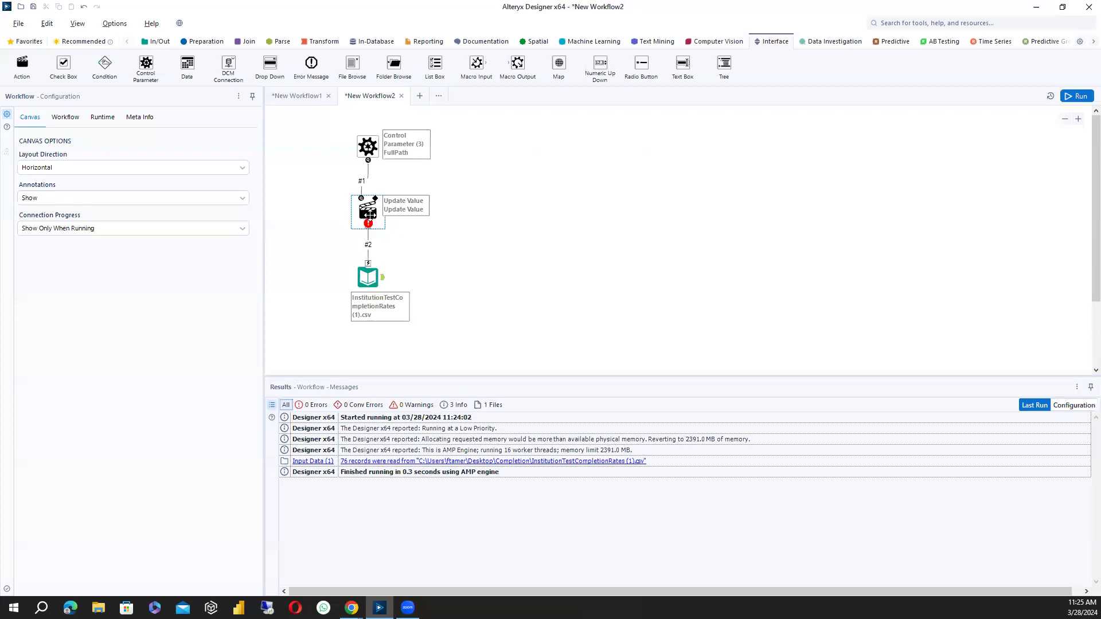
# Configure the action to update the Input Data File value, replacing the specific string that holds the full InstitutionTestCompletionRates (1).csv path
pyautogui.click(370, 212)
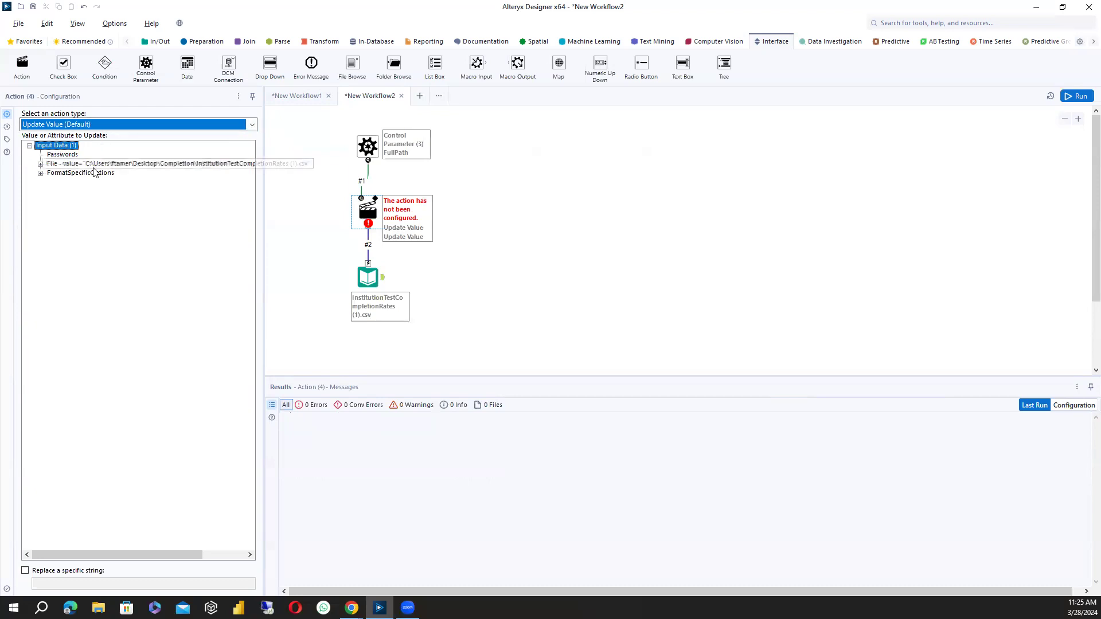
pyautogui.click(193, 168)
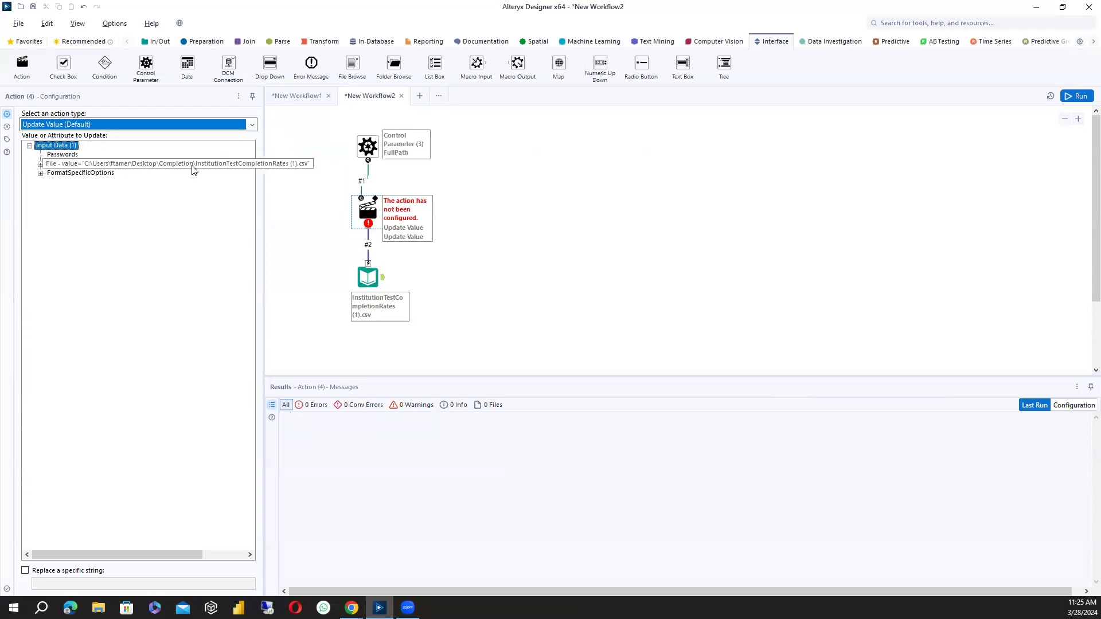
pyautogui.hscroll(2, 192, 462)
pyautogui.moveTo(83, 554); pyautogui.dragTo(70, 554)
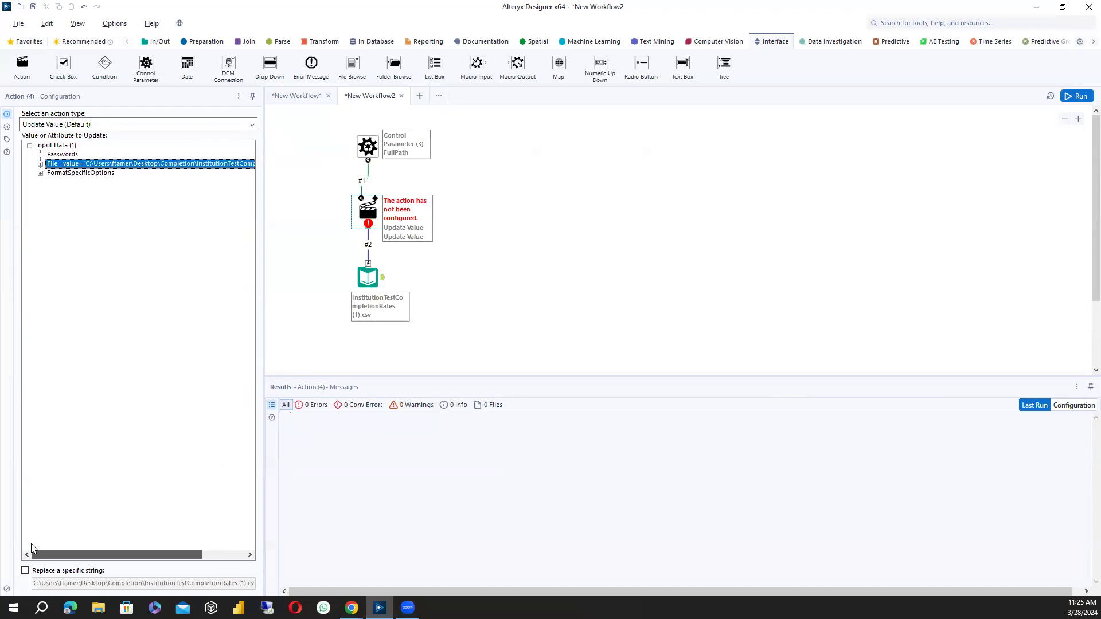
pyautogui.click(24, 571)
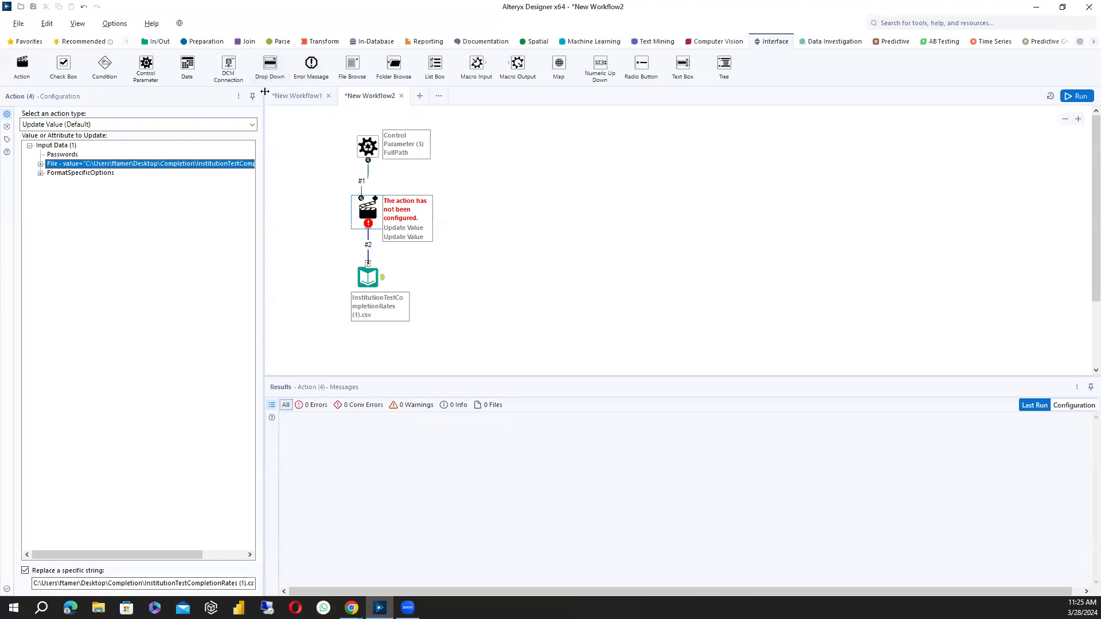
pyautogui.moveTo(265, 92); pyautogui.dragTo(392, 92)
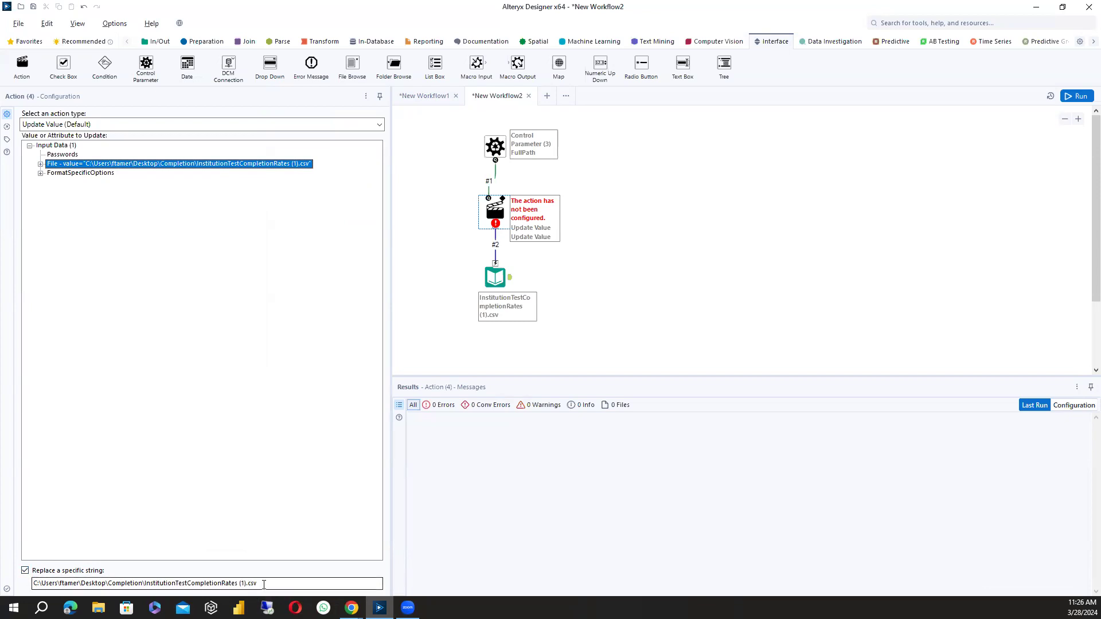
pyautogui.click(714, 209)
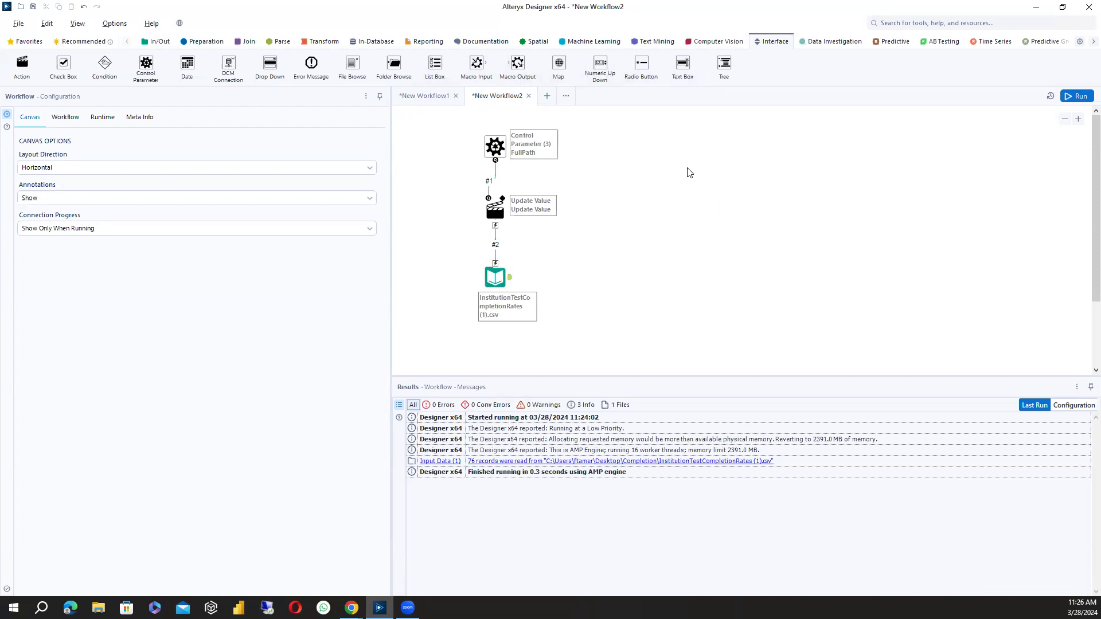
# Run the workflow and connect a Macro Output tool to the Input Data tool's output
pyautogui.moveTo(519, 64); pyautogui.dragTo(607, 298)
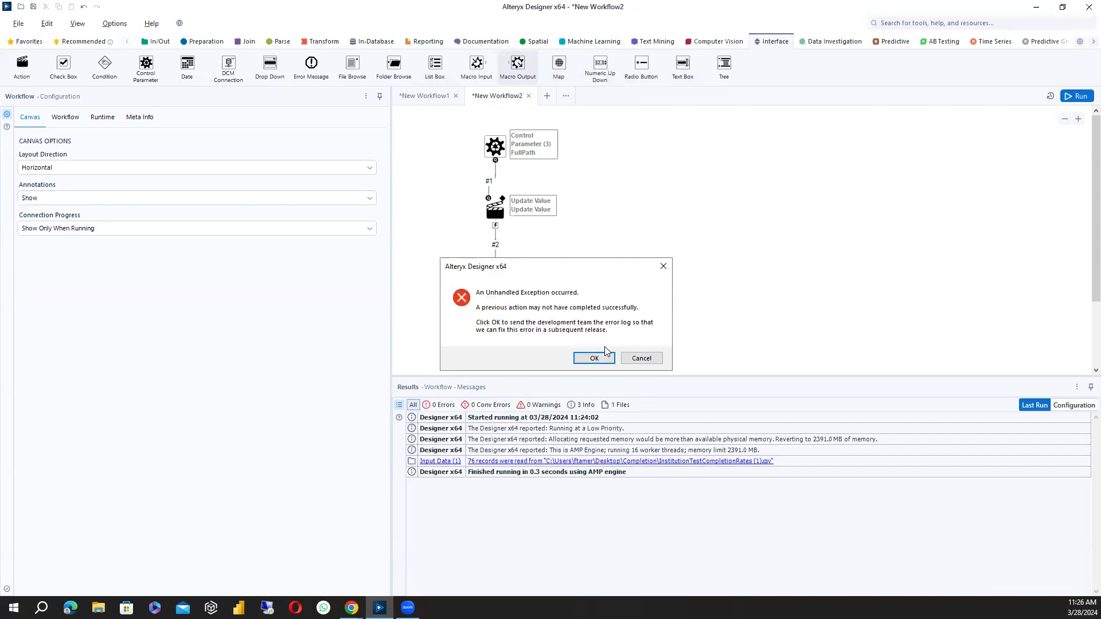
pyautogui.click(595, 359)
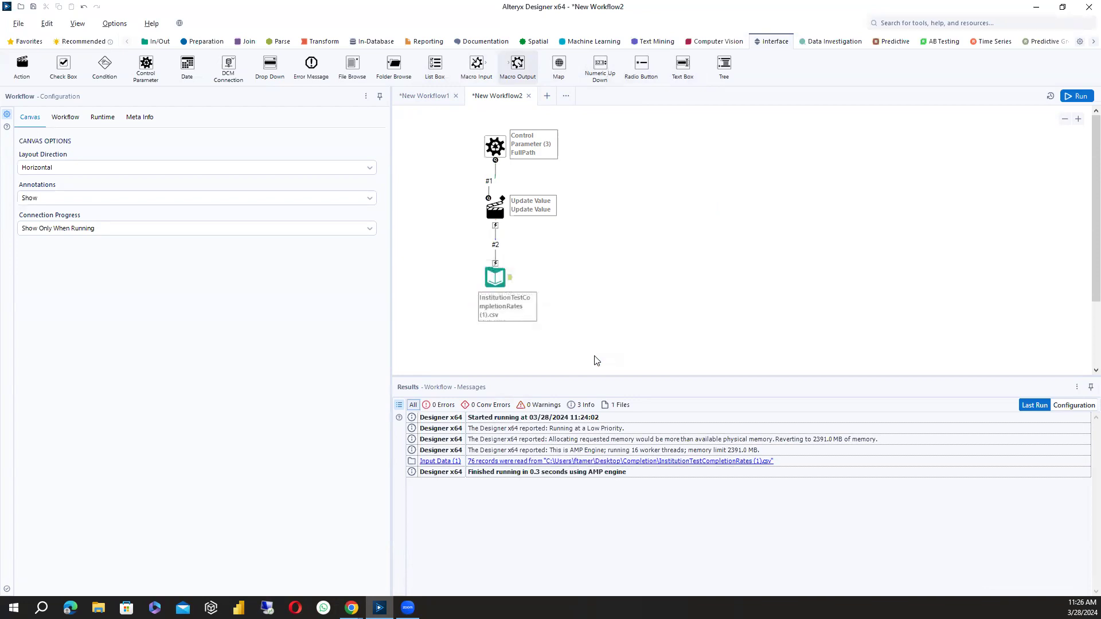
pyautogui.click(1075, 96)
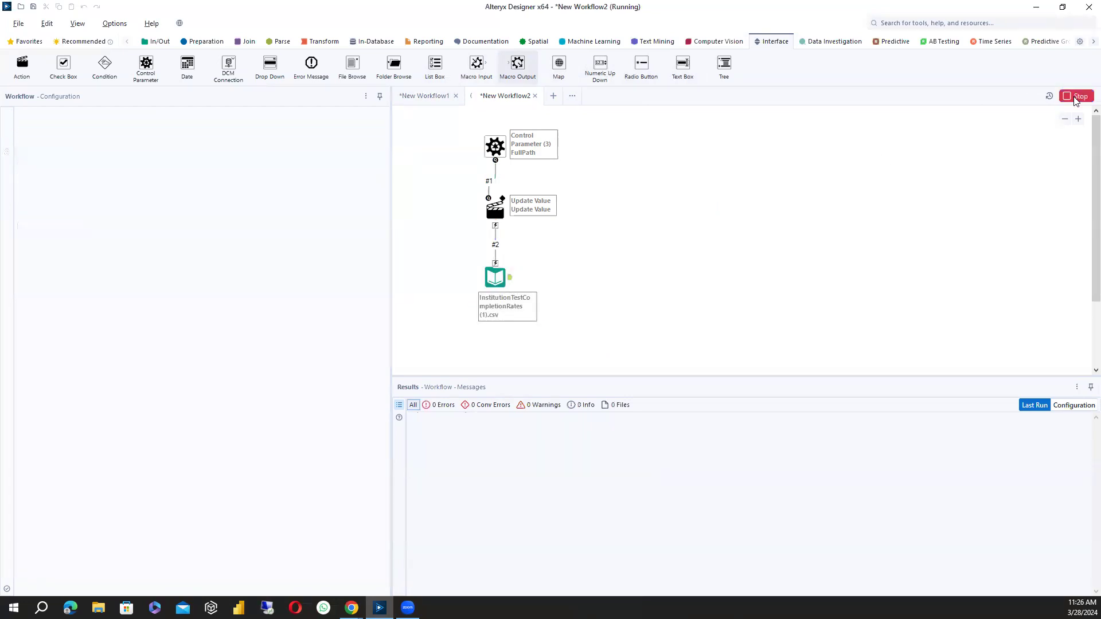
pyautogui.click(509, 277)
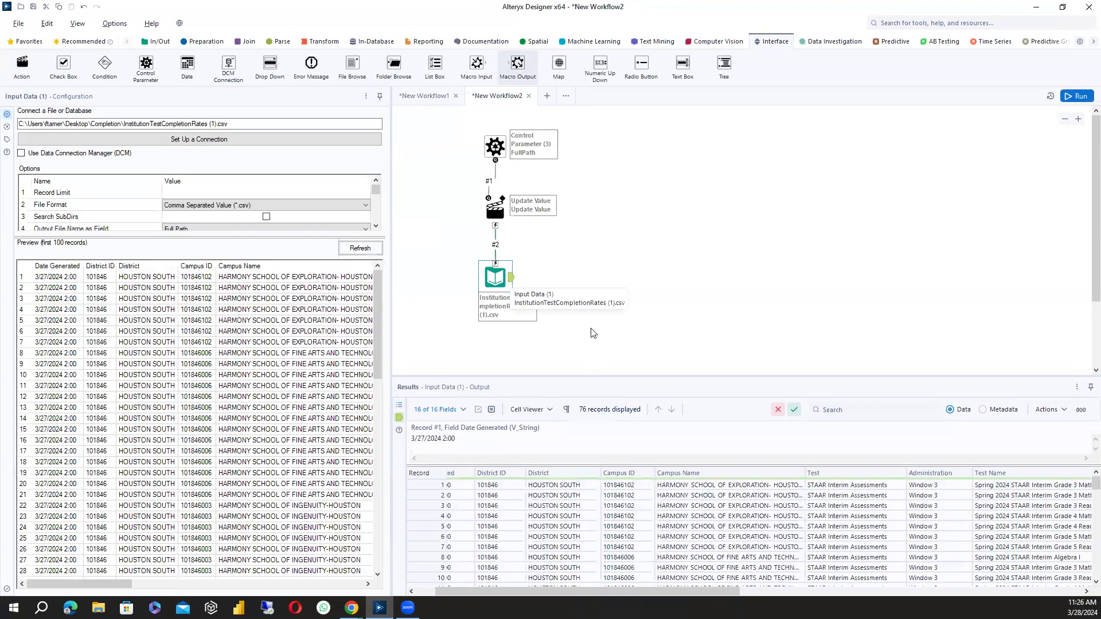
pyautogui.moveTo(523, 62); pyautogui.dragTo(566, 276)
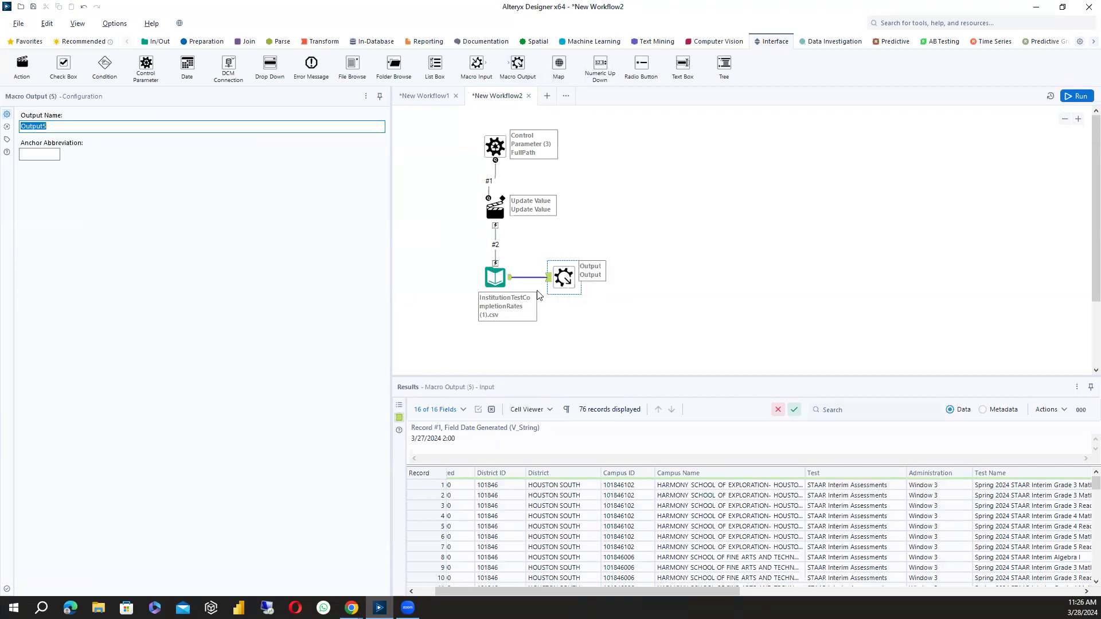
# Show the Interface Designer properties and assign the gold square as the macro's standard icon
pyautogui.click(493, 208)
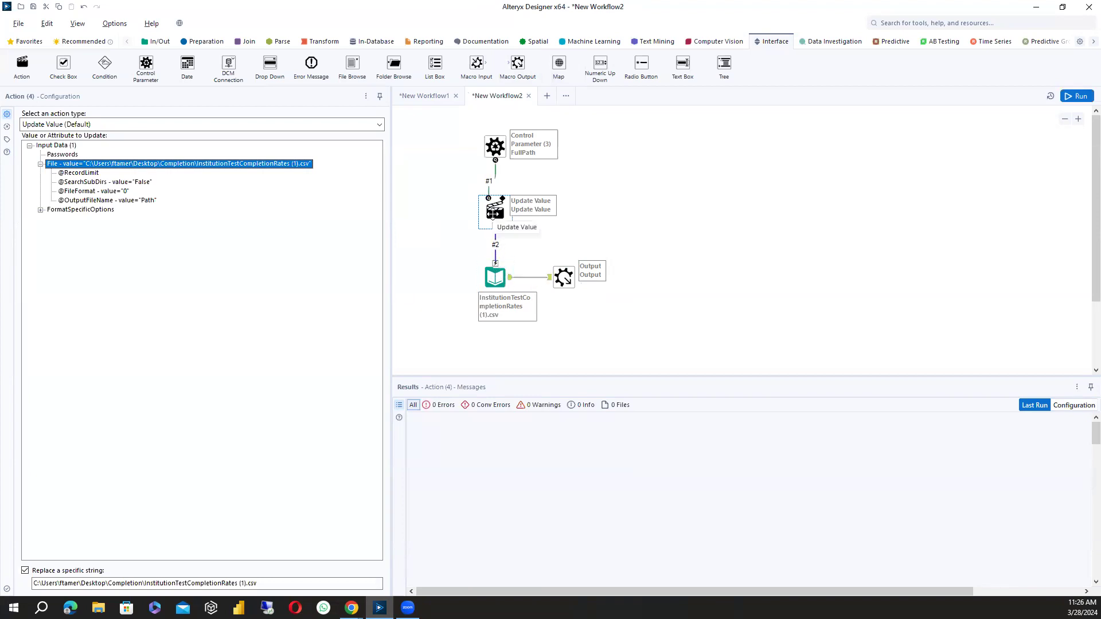
pyautogui.click(78, 24)
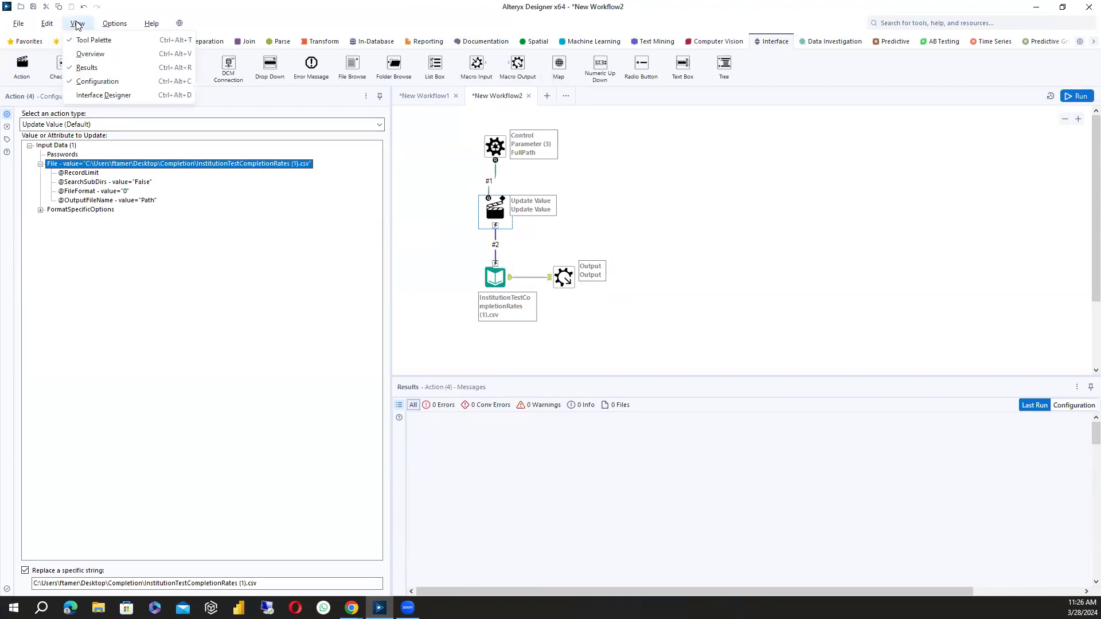
pyautogui.click(106, 96)
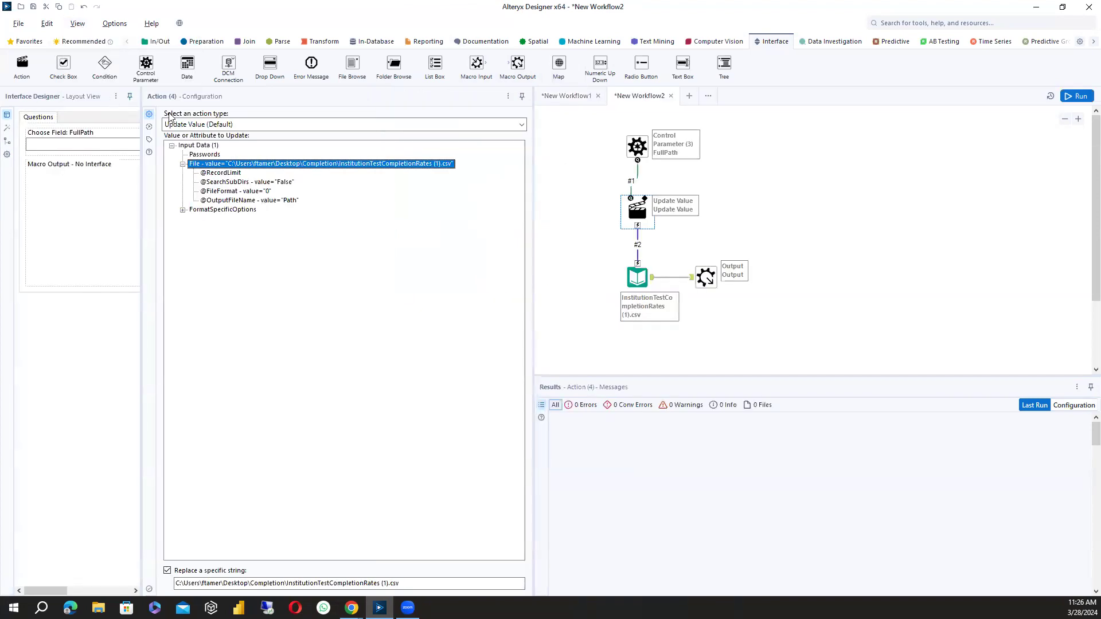
pyautogui.click(7, 156)
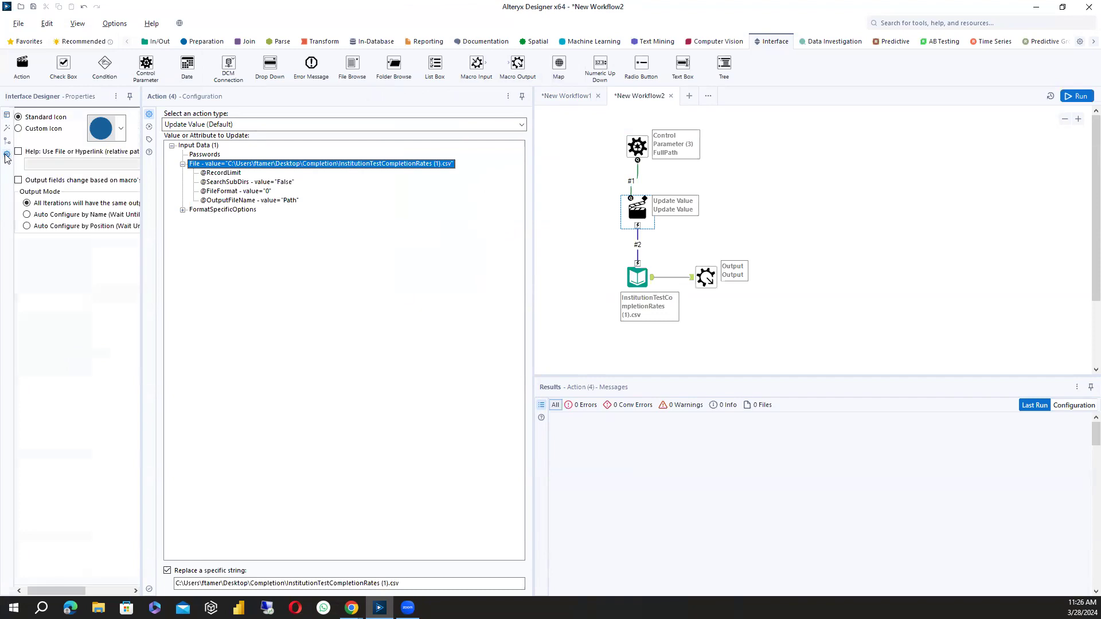
pyautogui.moveTo(141, 89); pyautogui.dragTo(267, 89)
pyautogui.click(131, 129)
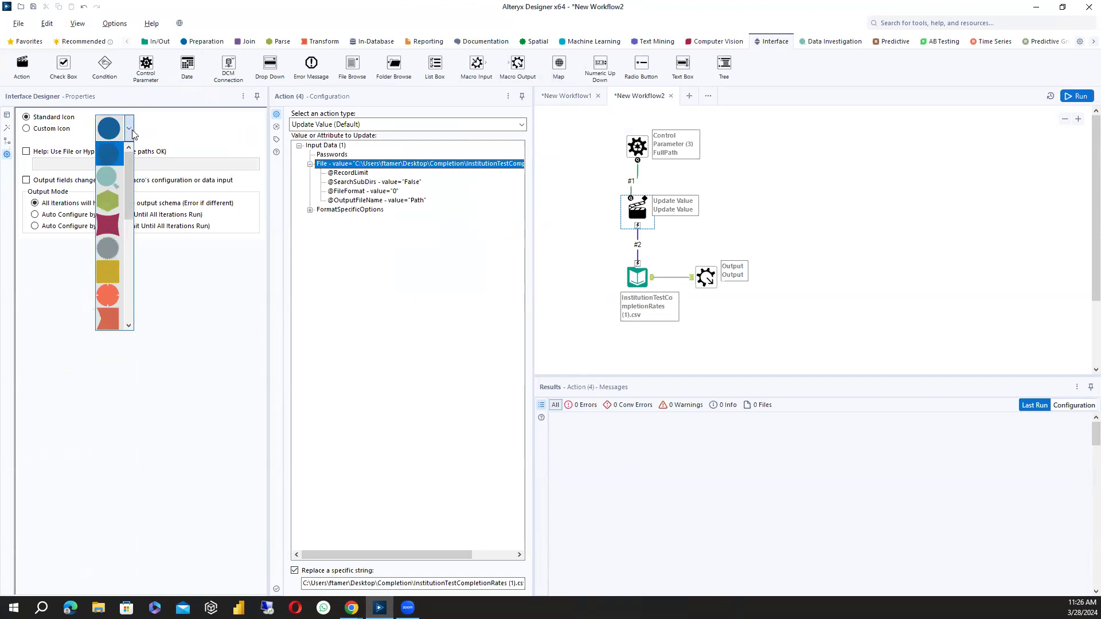
pyautogui.click(113, 272)
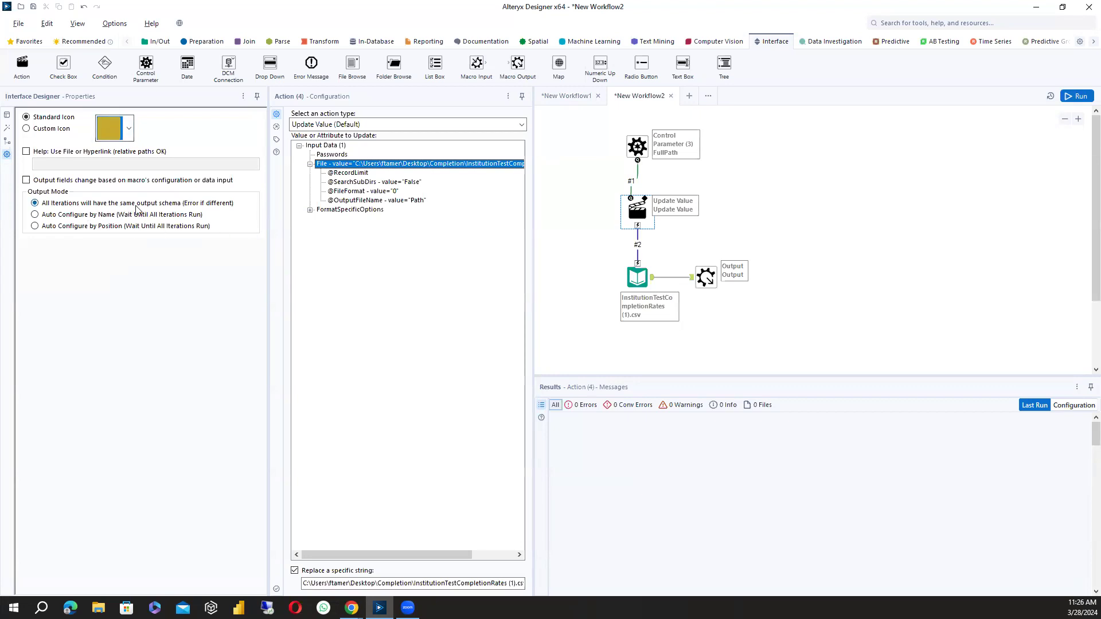
# Set the macro's Output Mode to Auto Configure by Name and rerun the workflow
pyautogui.click(35, 215)
pyautogui.click(910, 201)
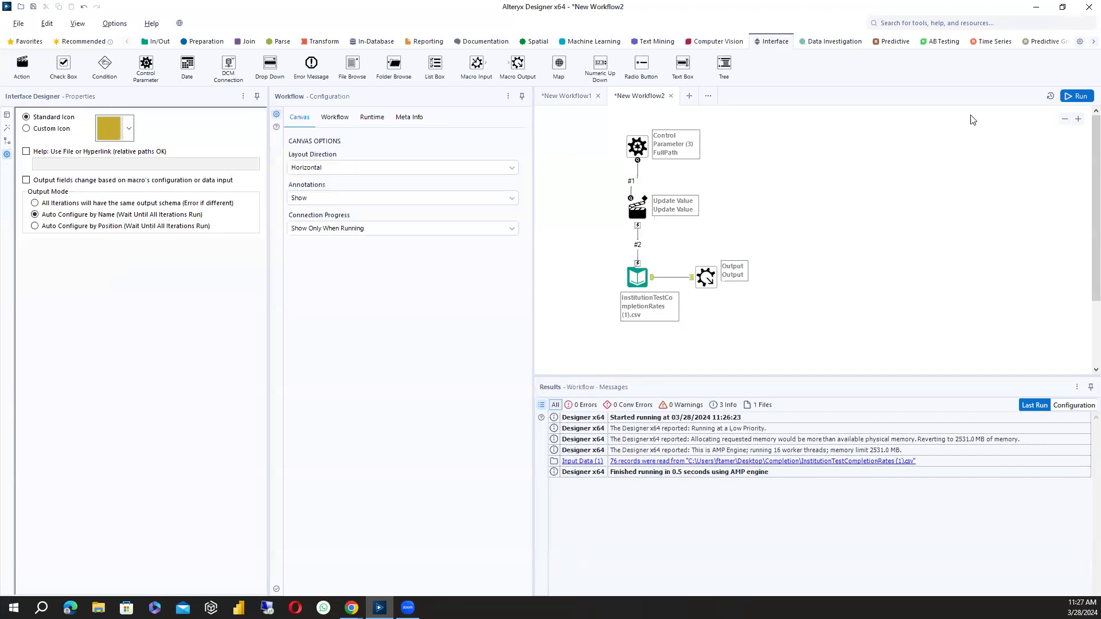
pyautogui.click(1074, 98)
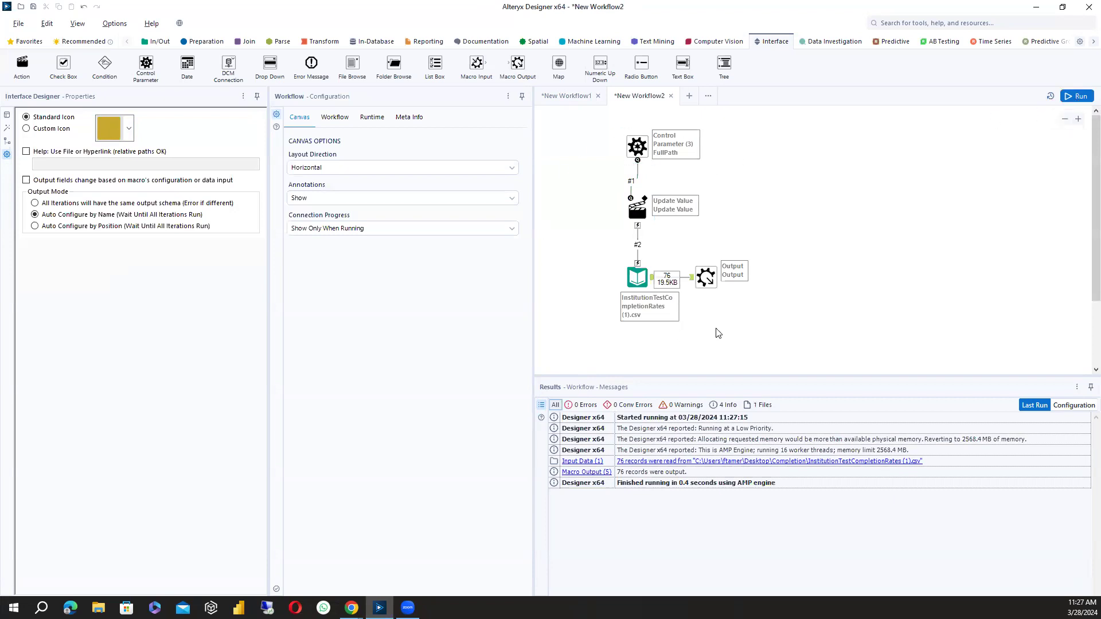
# Save the macro as macro1.yxmc in the Desktop's Completion folder and run it
pyautogui.click(18, 24)
pyautogui.moveTo(49, 146)
pyautogui.click(150, 147)
pyautogui.click(64, 86)
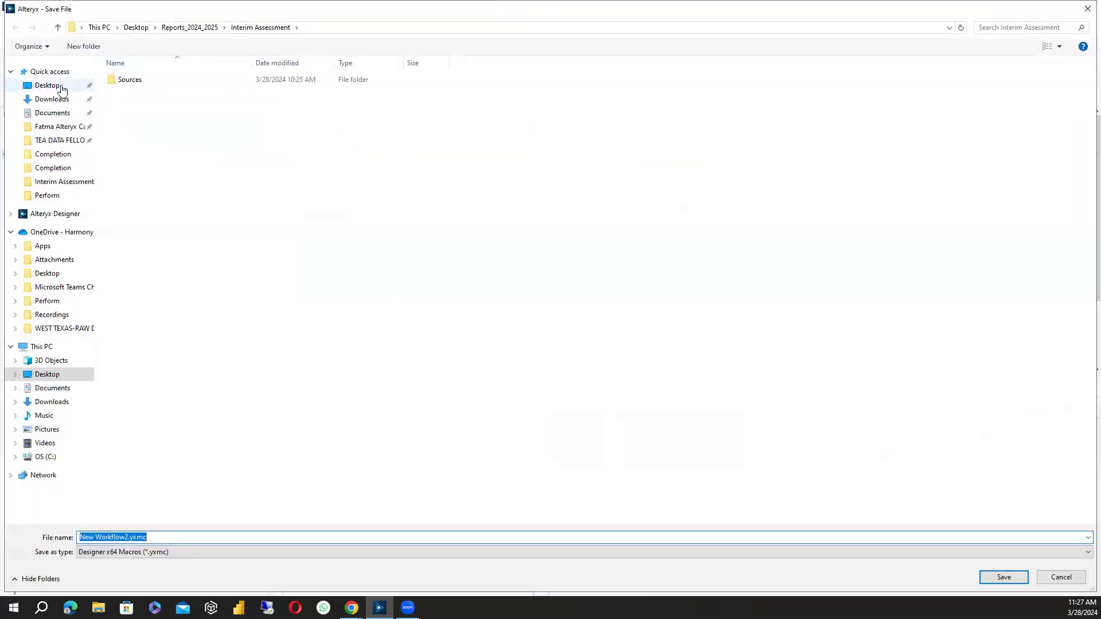
pyautogui.doubleClick(365, 113)
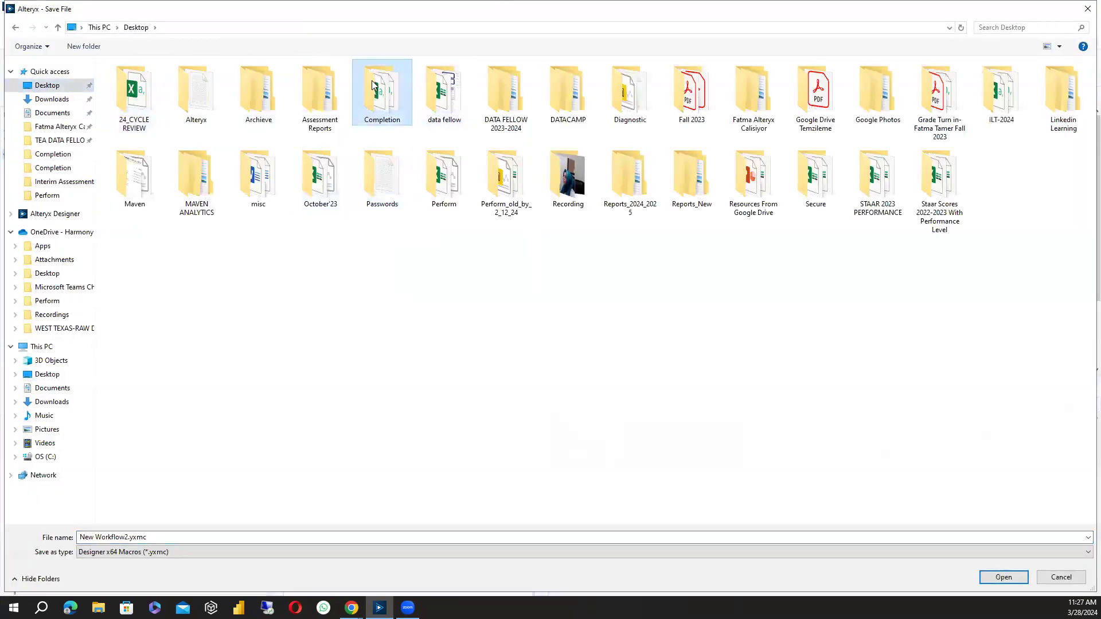
pyautogui.click(129, 537)
pyautogui.click(129, 537)
pyautogui.moveTo(127, 536); pyautogui.dragTo(37, 519)
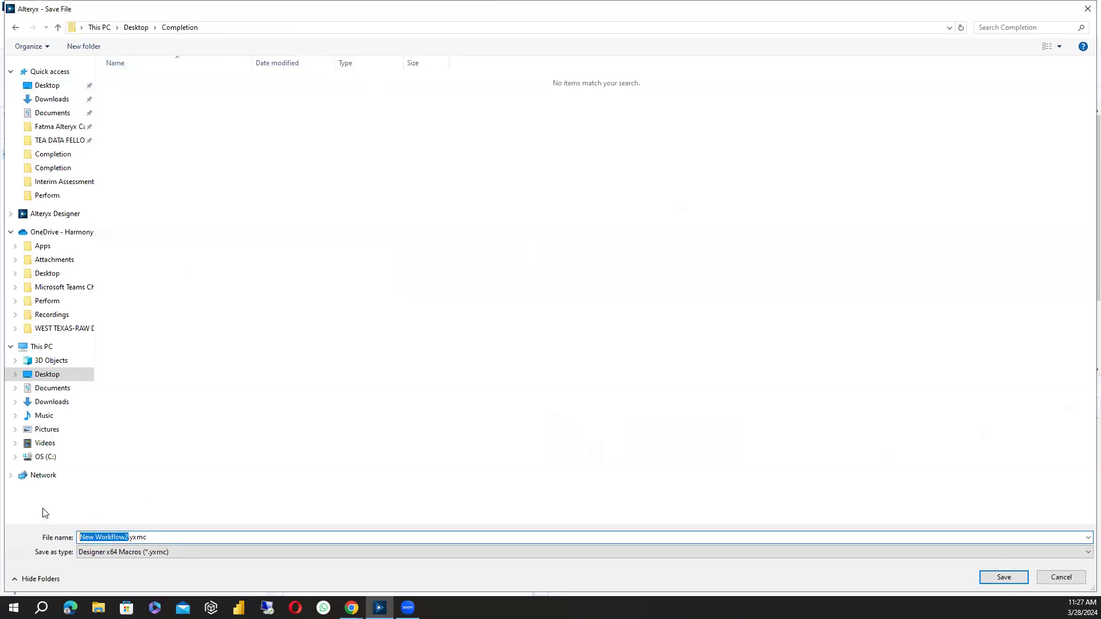
pyautogui.write('macro1')
pyautogui.press('Return')
pyautogui.click(1076, 97)
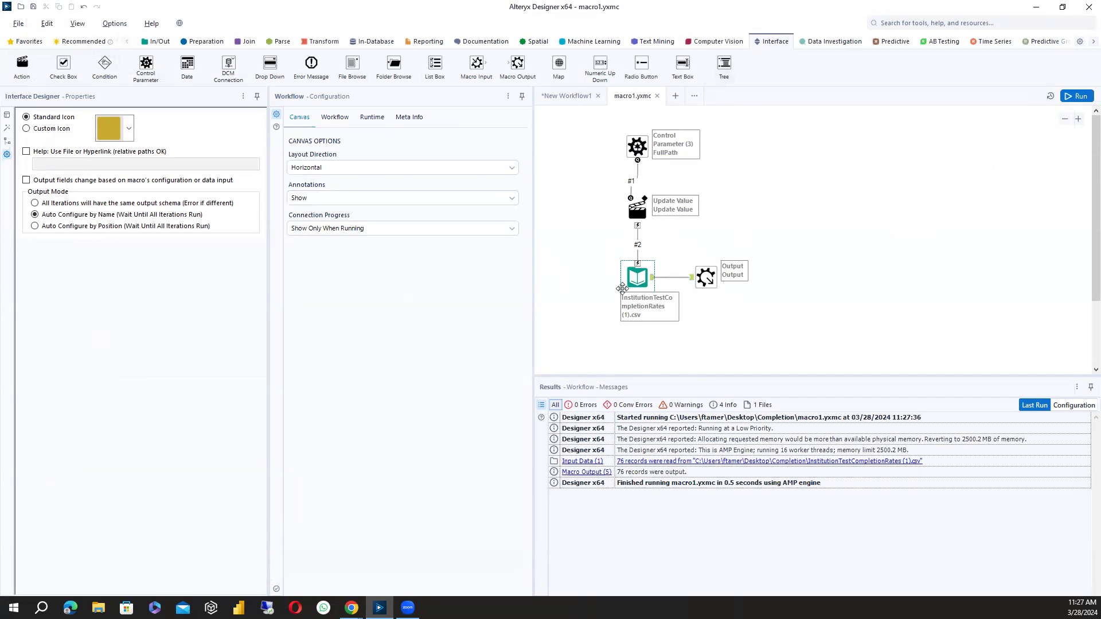
# Create a new blank workflow and close the Interface Designer
pyautogui.click(581, 103)
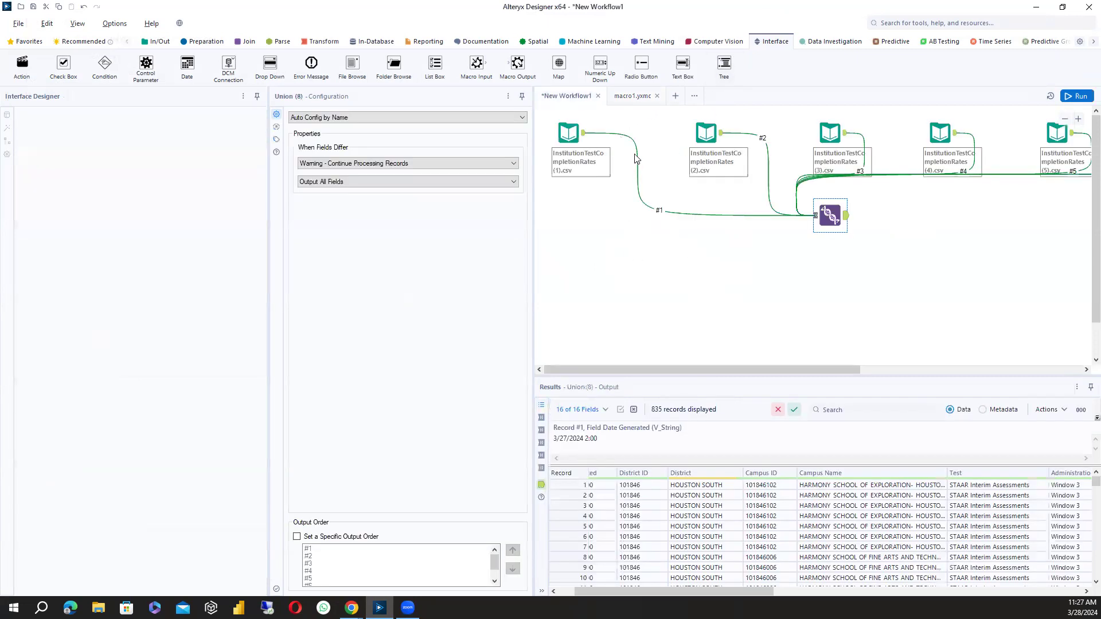
pyautogui.click(676, 96)
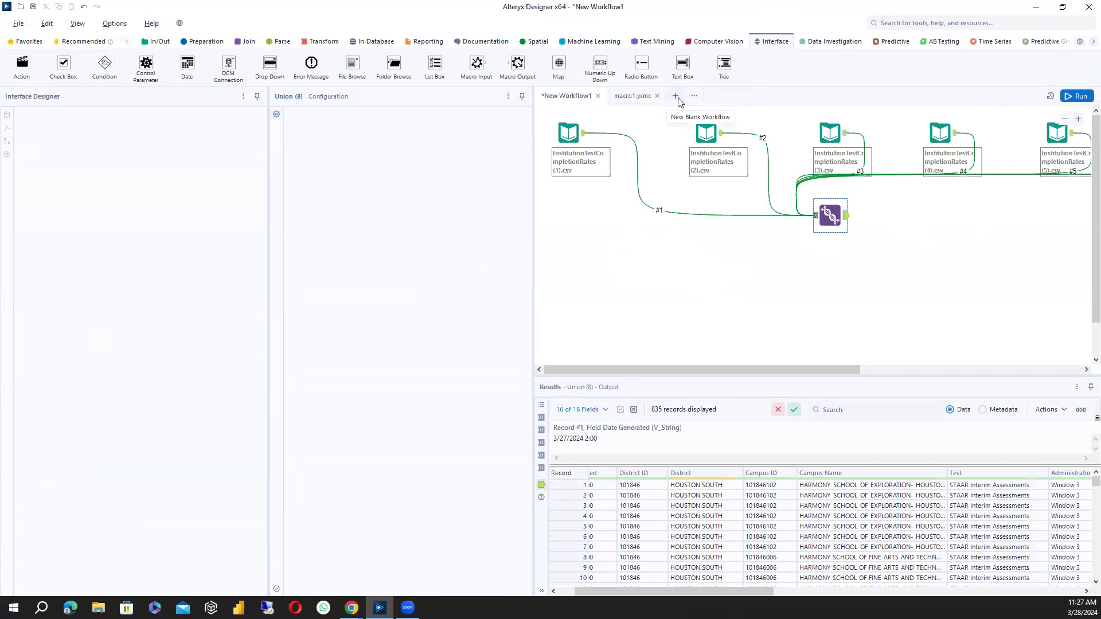
pyautogui.click(243, 96)
pyautogui.click(258, 154)
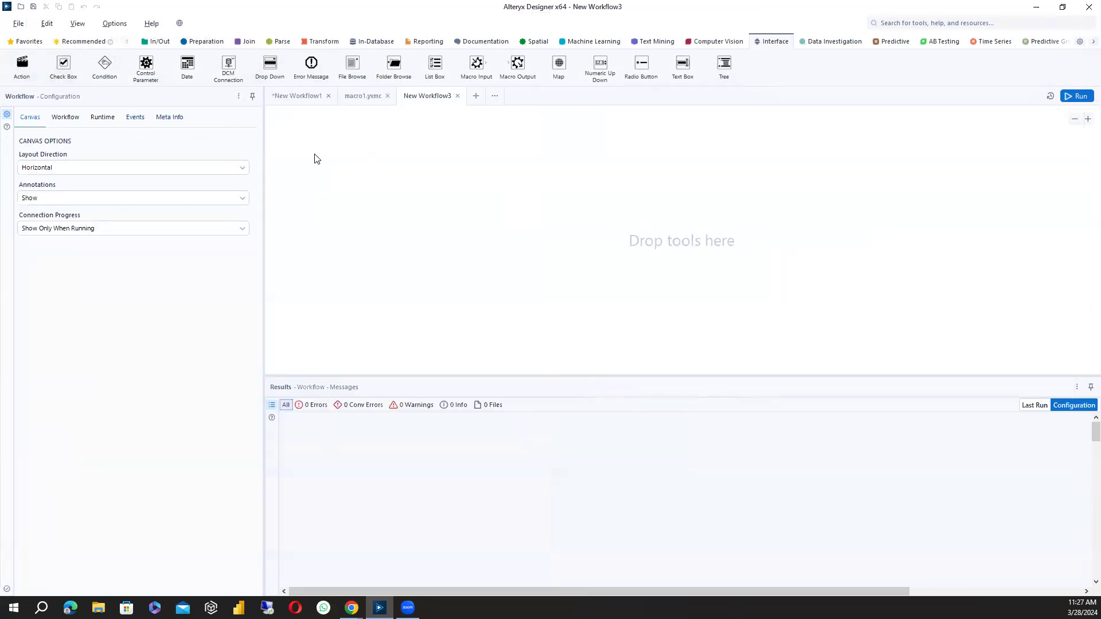
# Add a Directory tool that reads the Desktop's Completion folder and run the workflow
pyautogui.click(917, 25)
pyautogui.write('directo')
pyautogui.moveTo(894, 63); pyautogui.dragTo(375, 178)
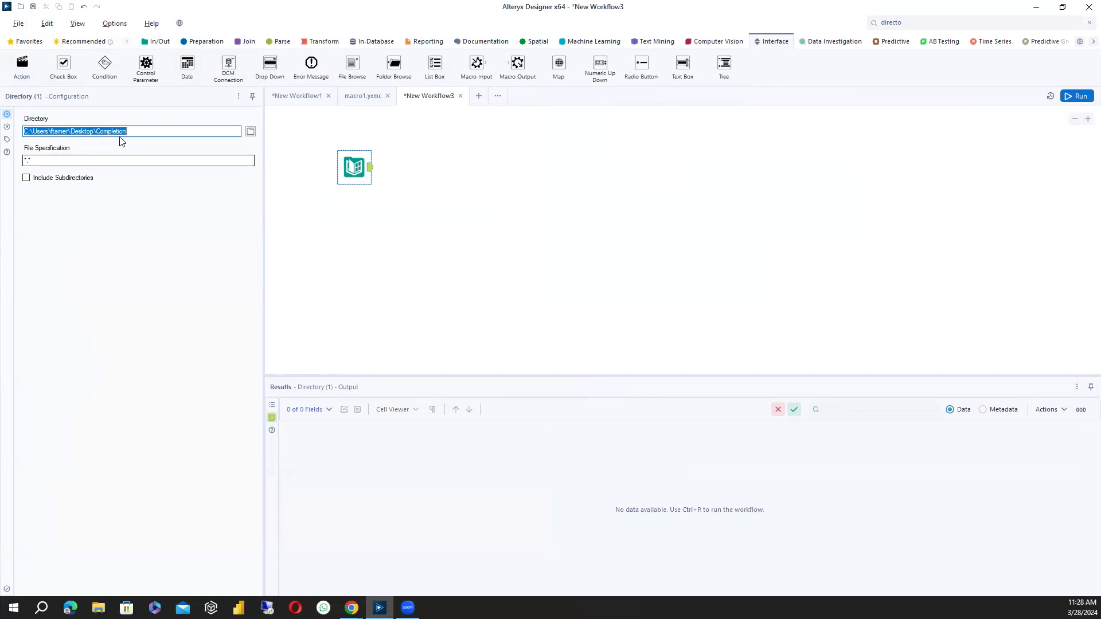
pyautogui.click(1078, 98)
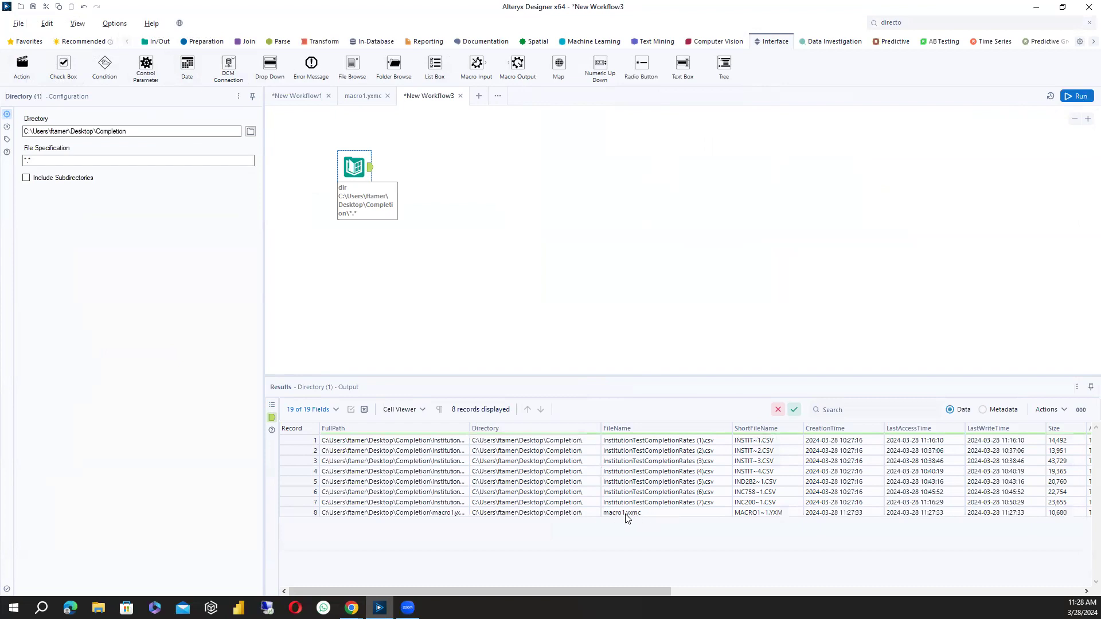
# Set the Directory tool's File Specification to *.csv* and rerun the workflow to inspect the complete FullPath values
pyautogui.click(31, 163)
pyautogui.click(29, 162)
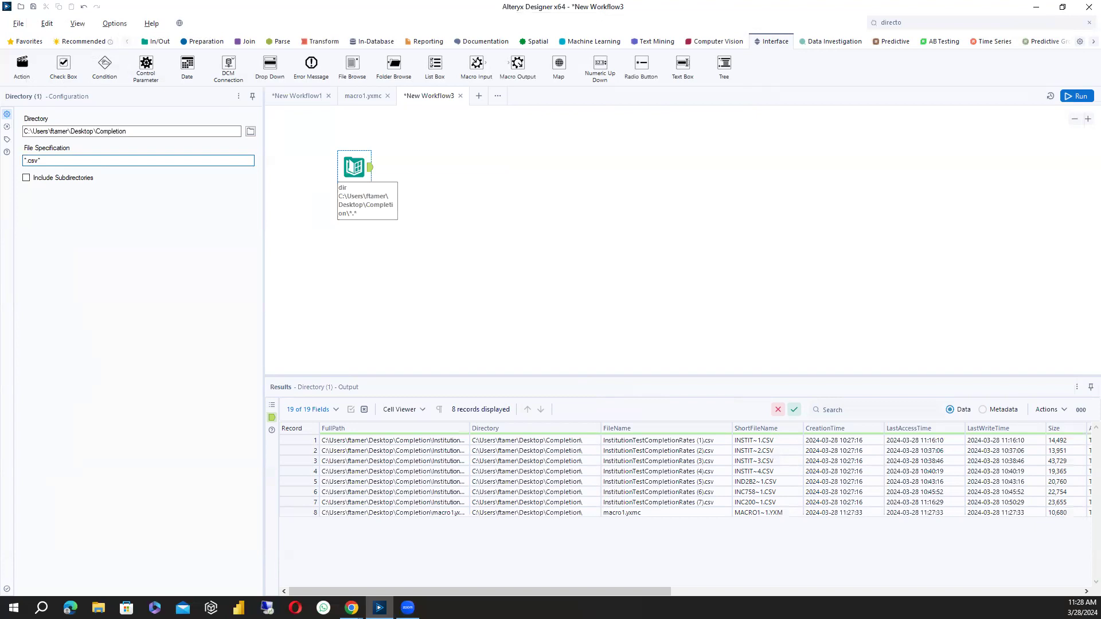
pyautogui.click(1079, 96)
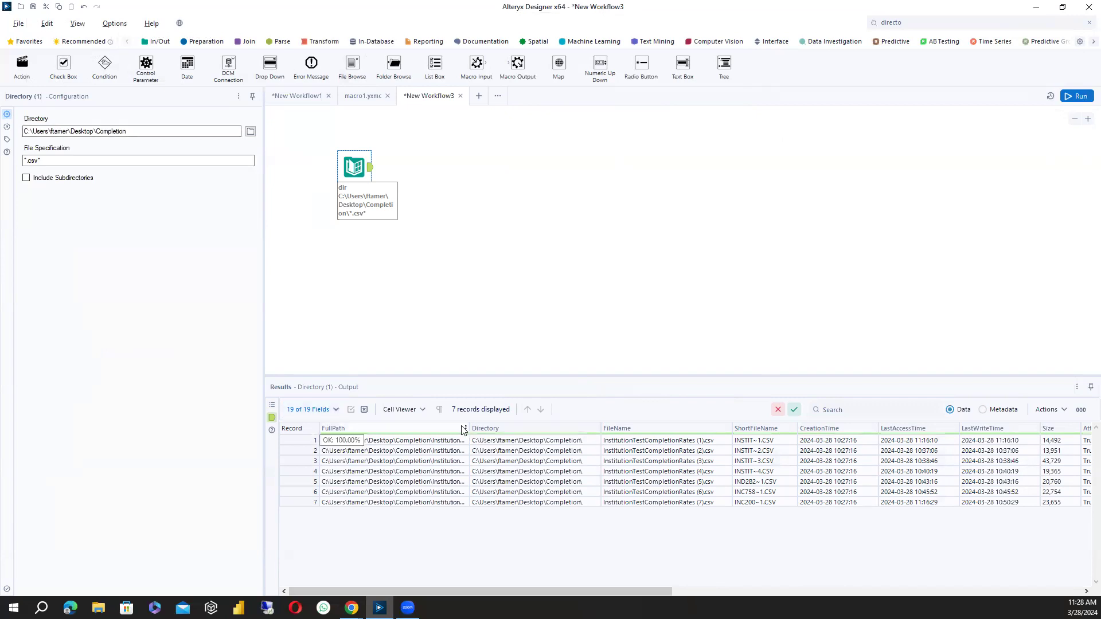
pyautogui.moveTo(464, 429); pyautogui.dragTo(597, 432)
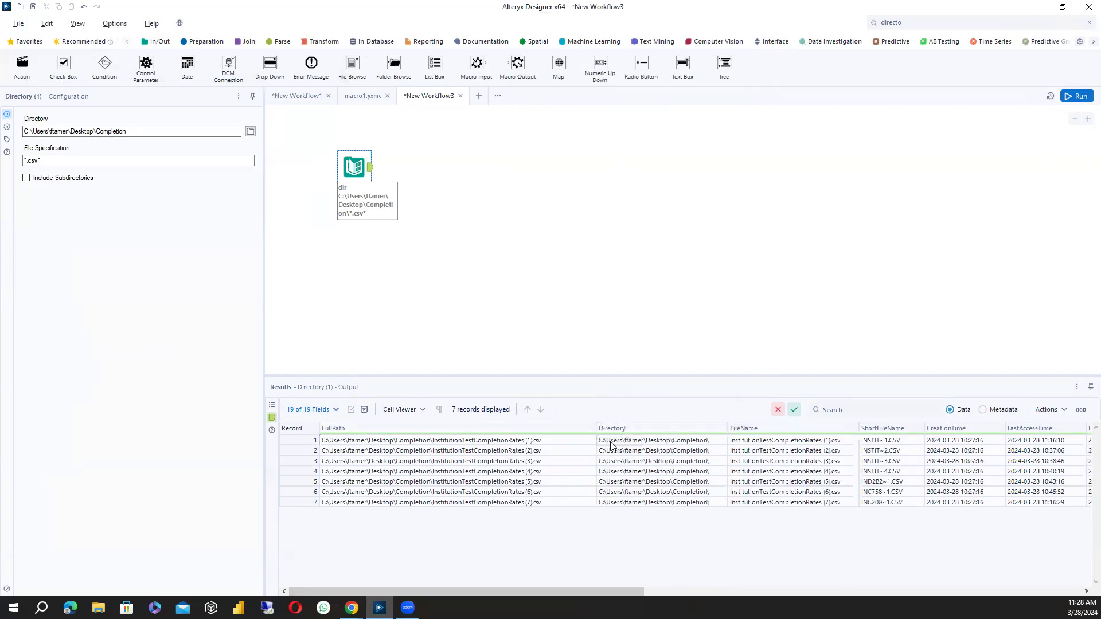
pyautogui.click(530, 445)
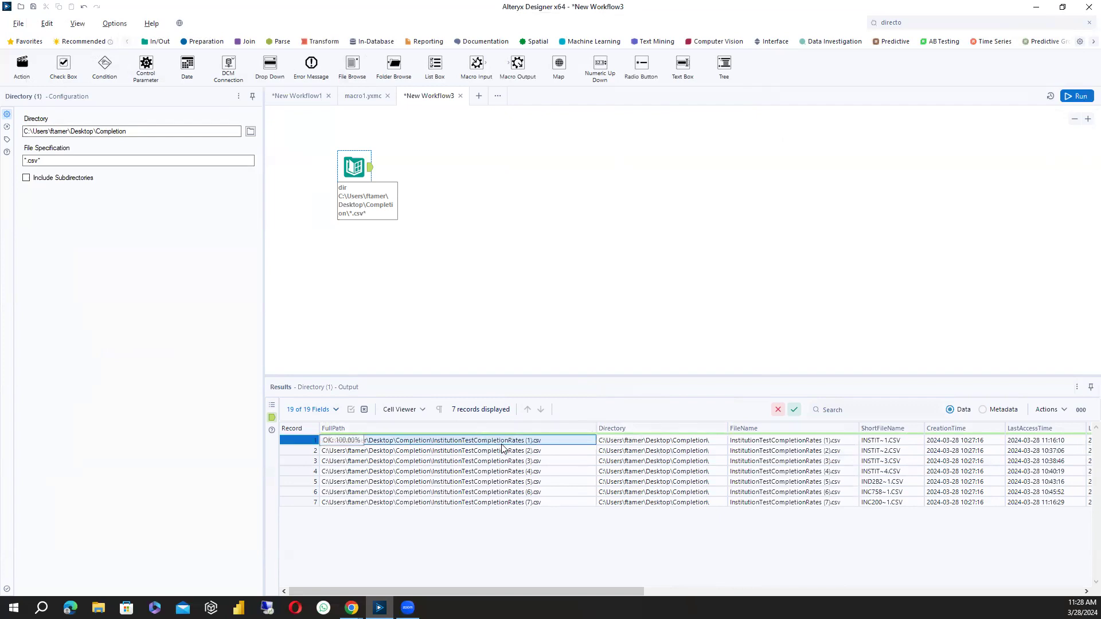
# Examine the full path stored in the FileName field of the Input Data output in macro1.yxmc
pyautogui.click(356, 99)
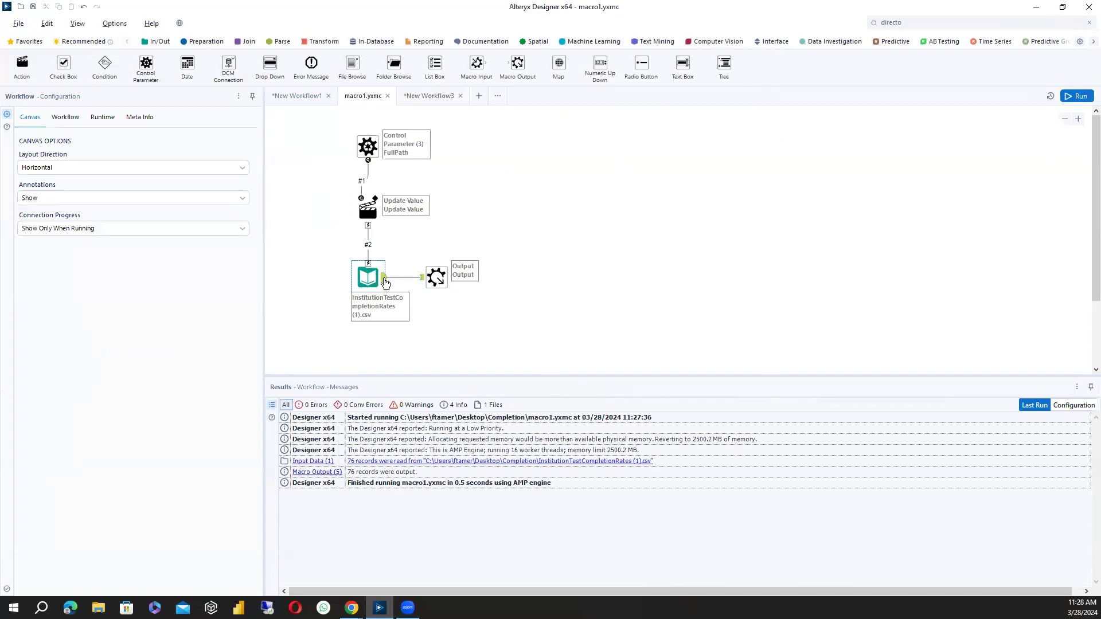
pyautogui.click(384, 281)
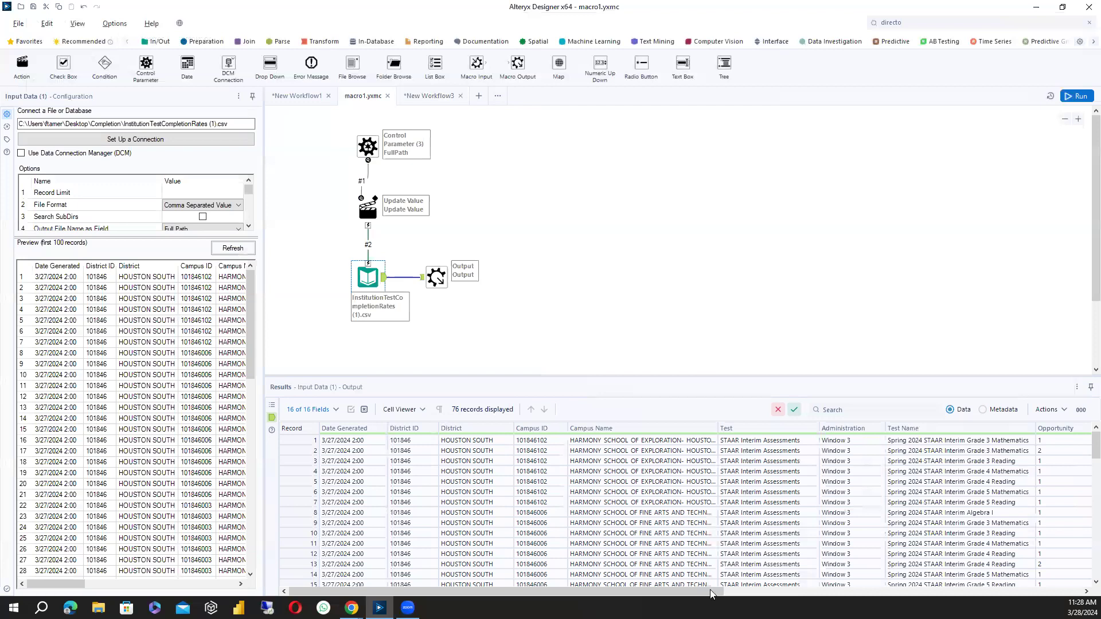
pyautogui.click(1084, 594)
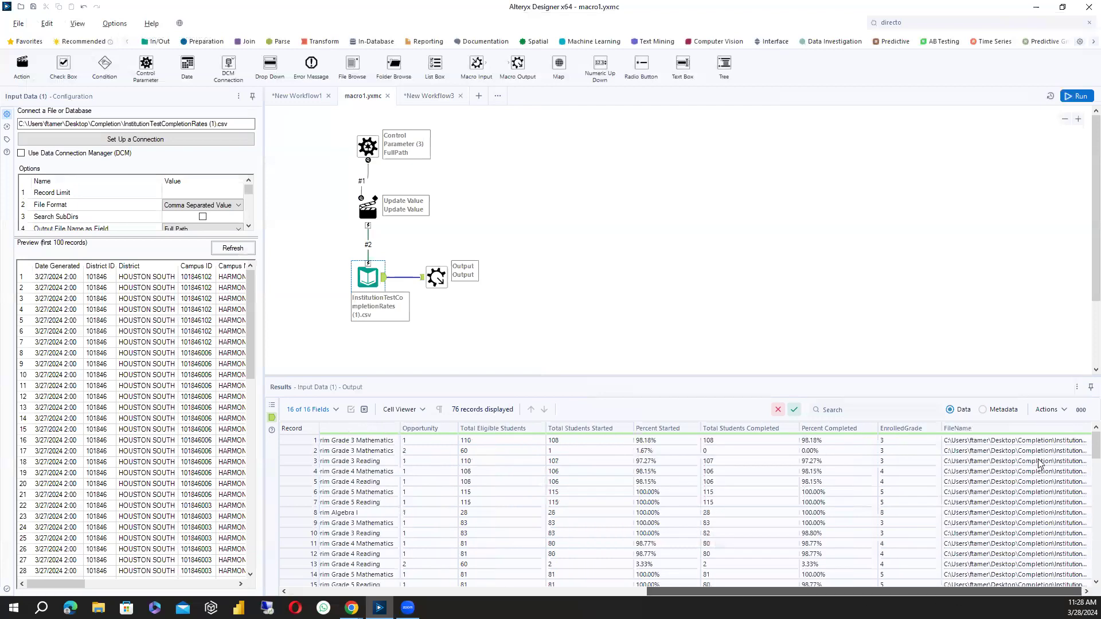
pyautogui.click(1026, 442)
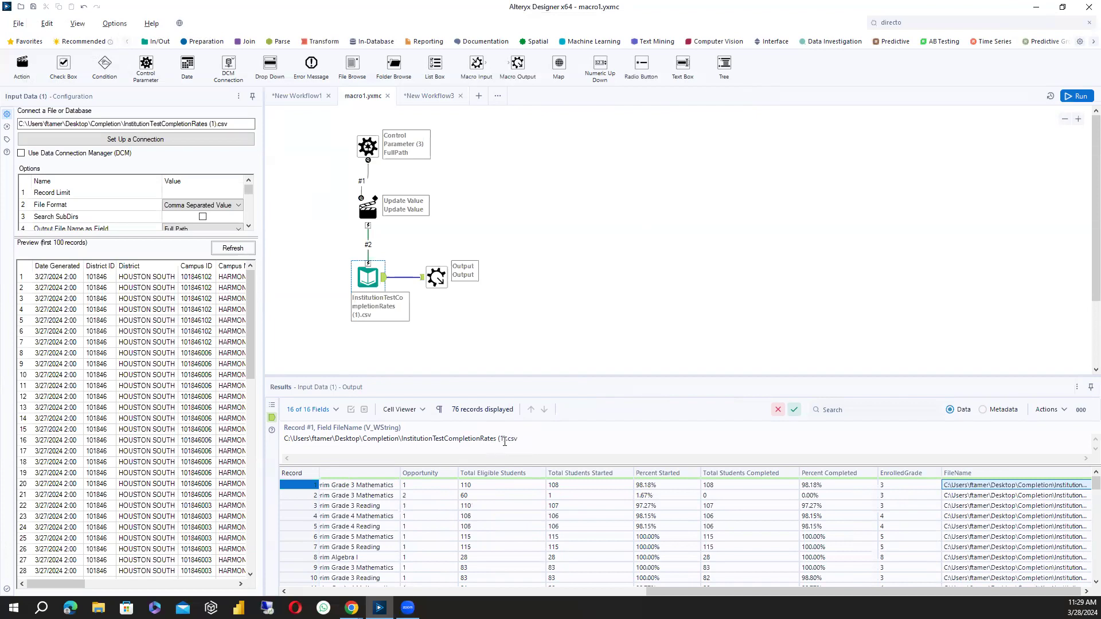
# Insert macro1 after the Directory tool in New Workflow3, keeping FullPath as the field for its control parameter
pyautogui.click(446, 99)
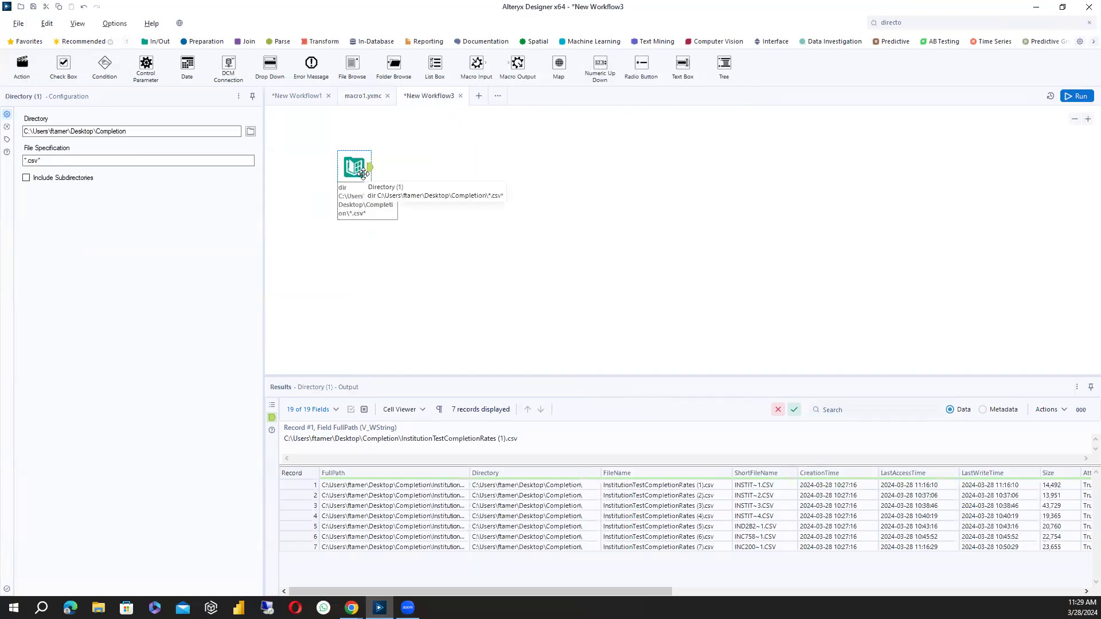
pyautogui.rightClick(430, 170)
pyautogui.moveTo(449, 196)
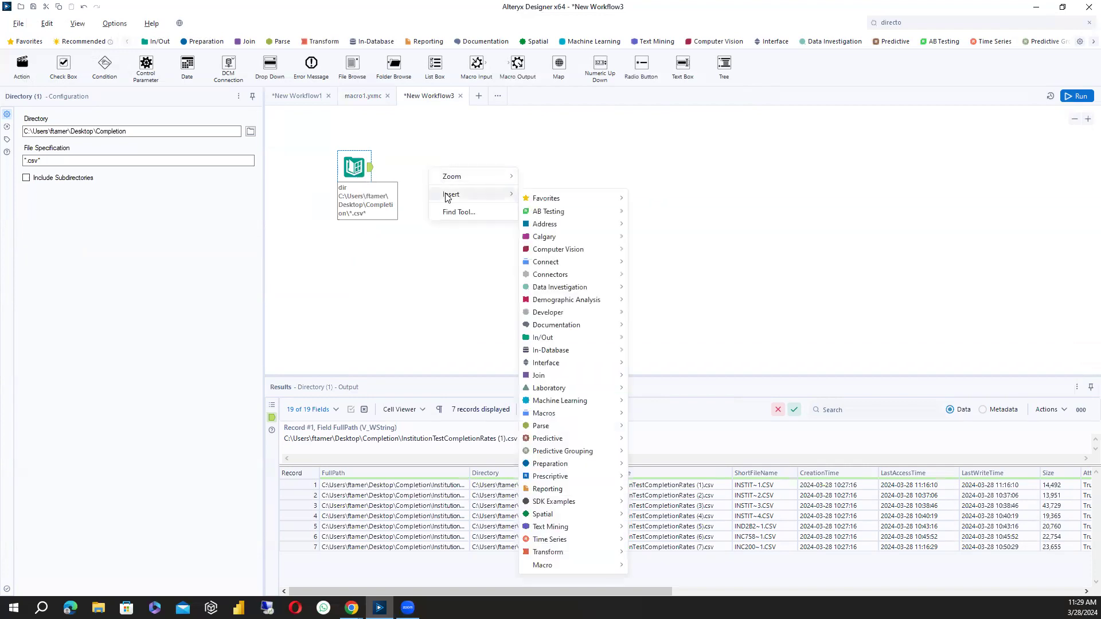
pyautogui.moveTo(570, 565)
pyautogui.click(655, 583)
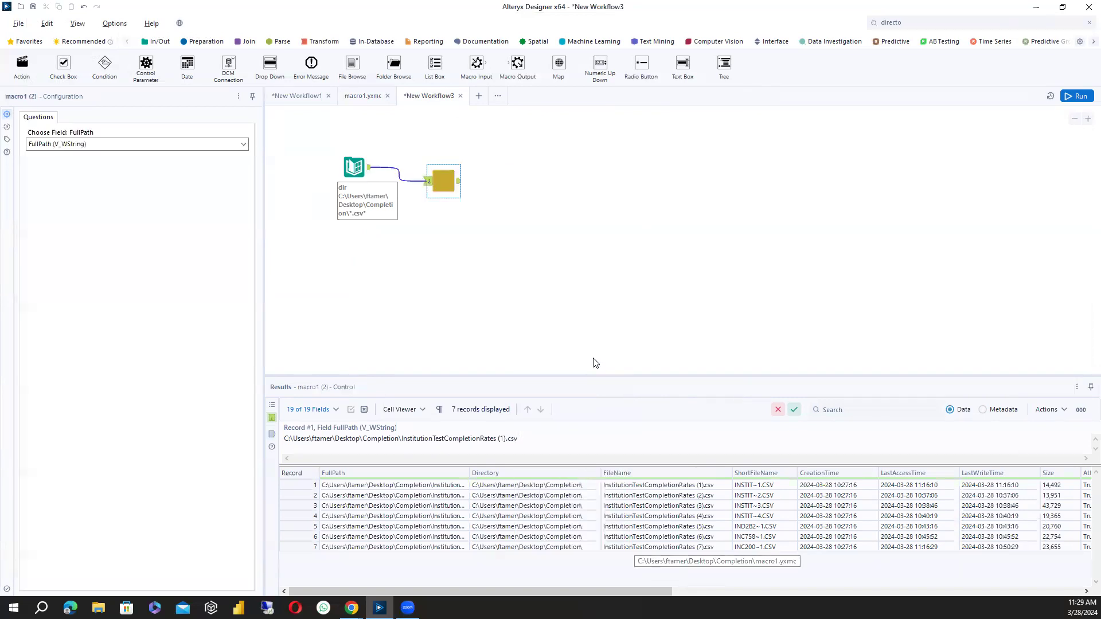
pyautogui.click(242, 145)
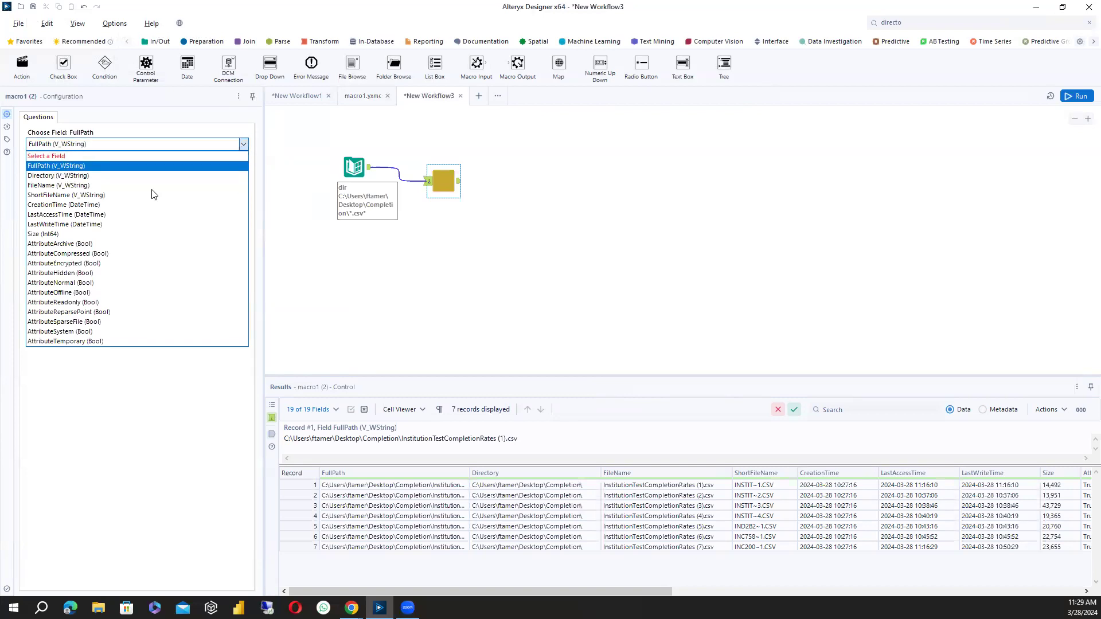
pyautogui.click(393, 266)
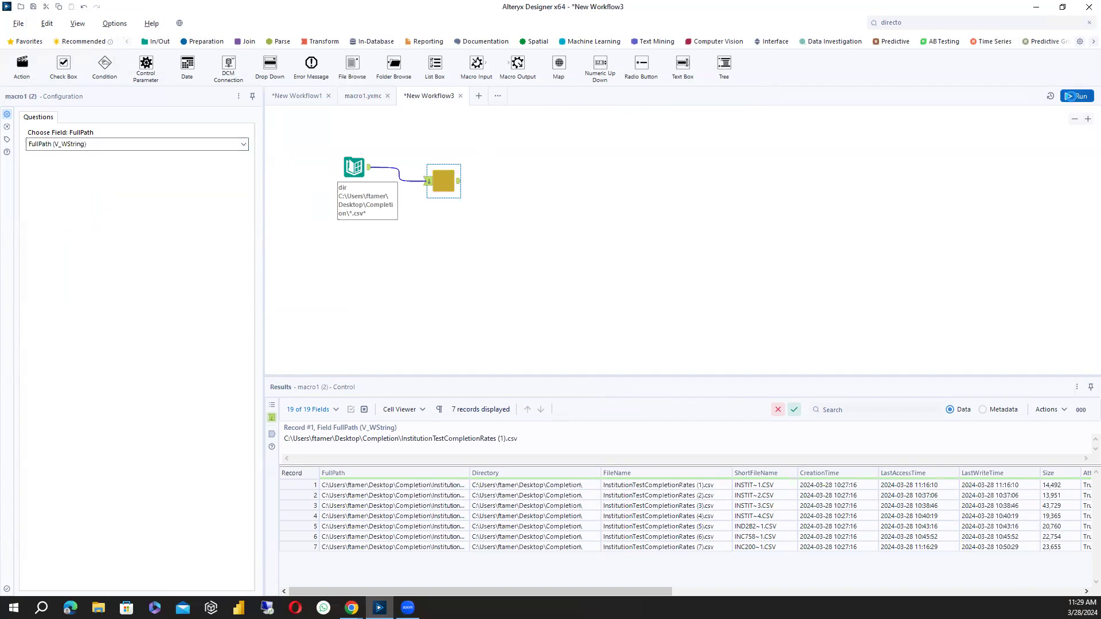
# Run the workflow and examine the macro's combined output through to the FileName column
pyautogui.click(1073, 98)
pyautogui.click(460, 182)
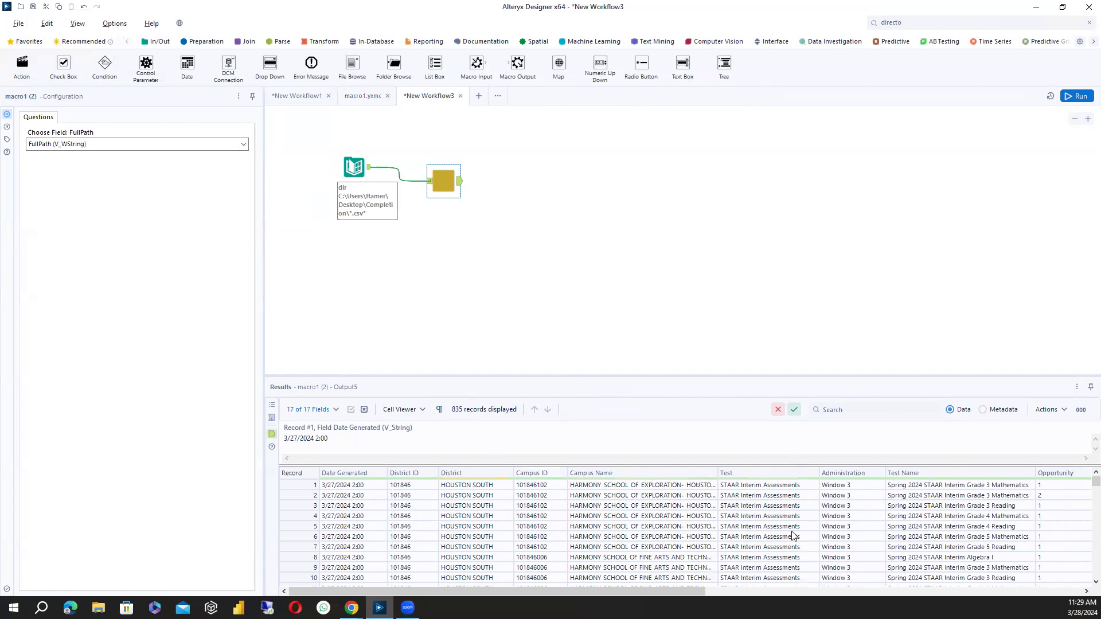
pyautogui.moveTo(697, 588); pyautogui.dragTo(1076, 589)
pyautogui.moveTo(1029, 472); pyautogui.dragTo(1053, 472)
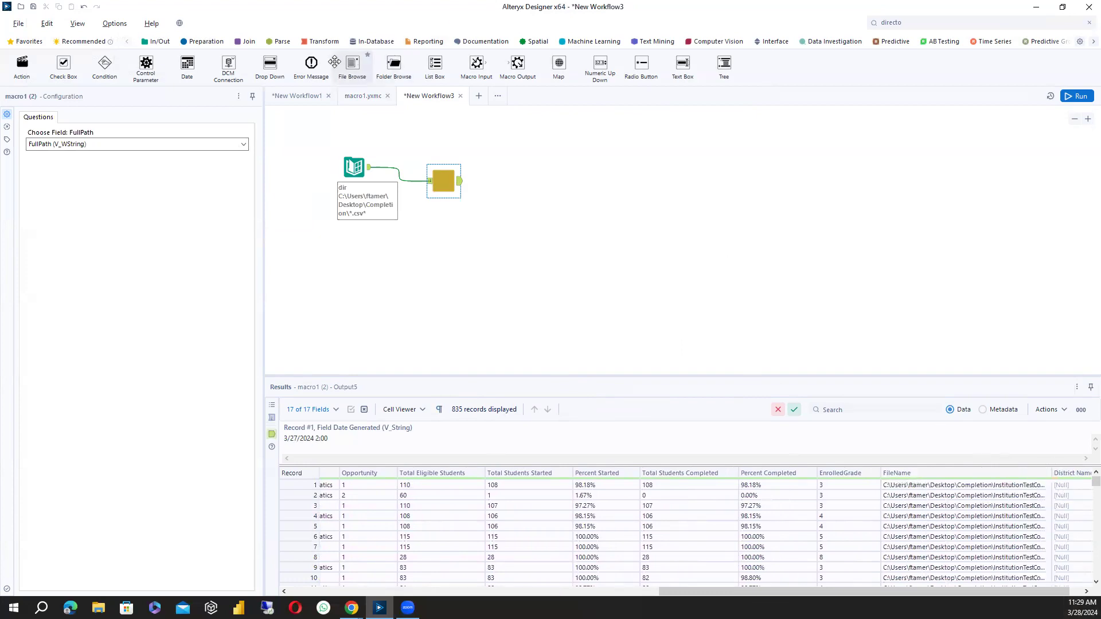
# Add a Summarize tool after the macro, group by FileName, and run the workflow to check the distinct file paths
pyautogui.click(321, 41)
pyautogui.moveTo(187, 64); pyautogui.dragTo(532, 195)
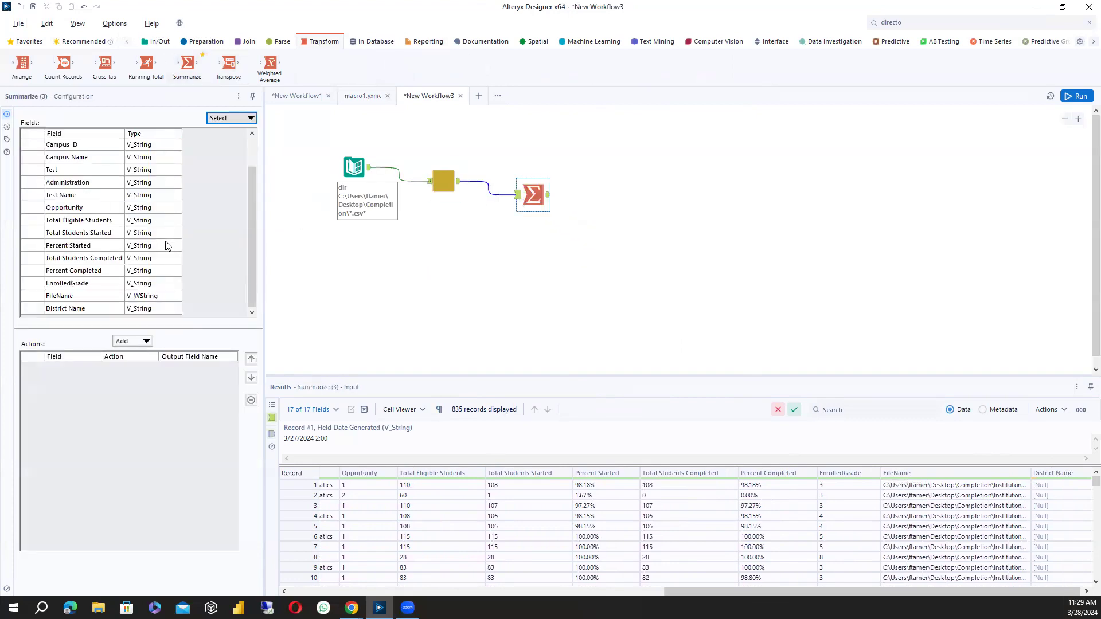
pyautogui.click(73, 297)
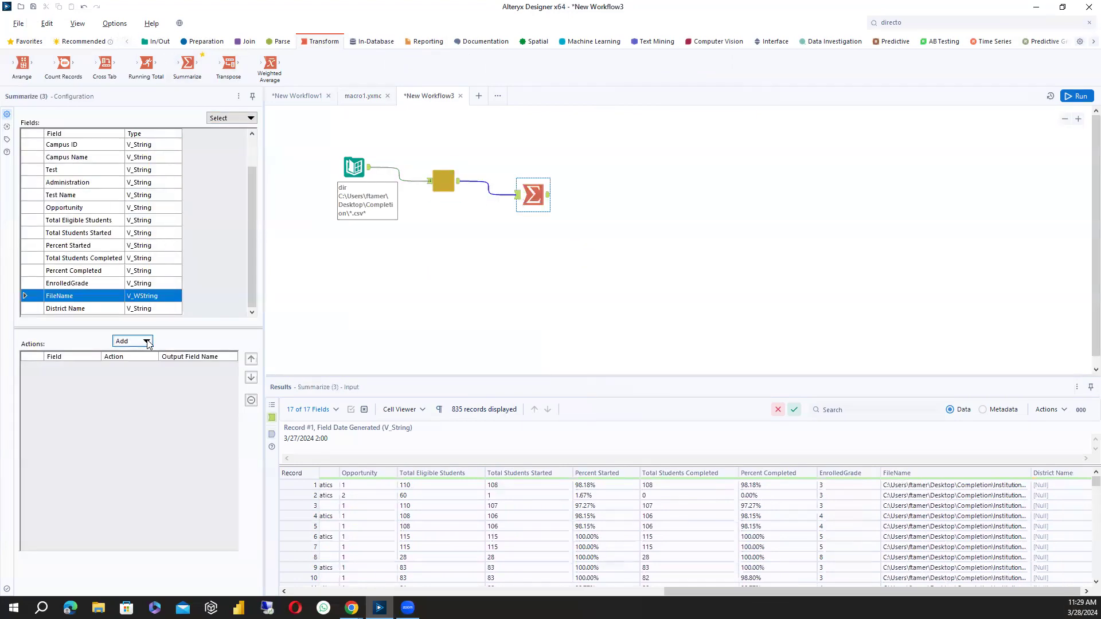
pyautogui.click(144, 342)
pyautogui.click(166, 356)
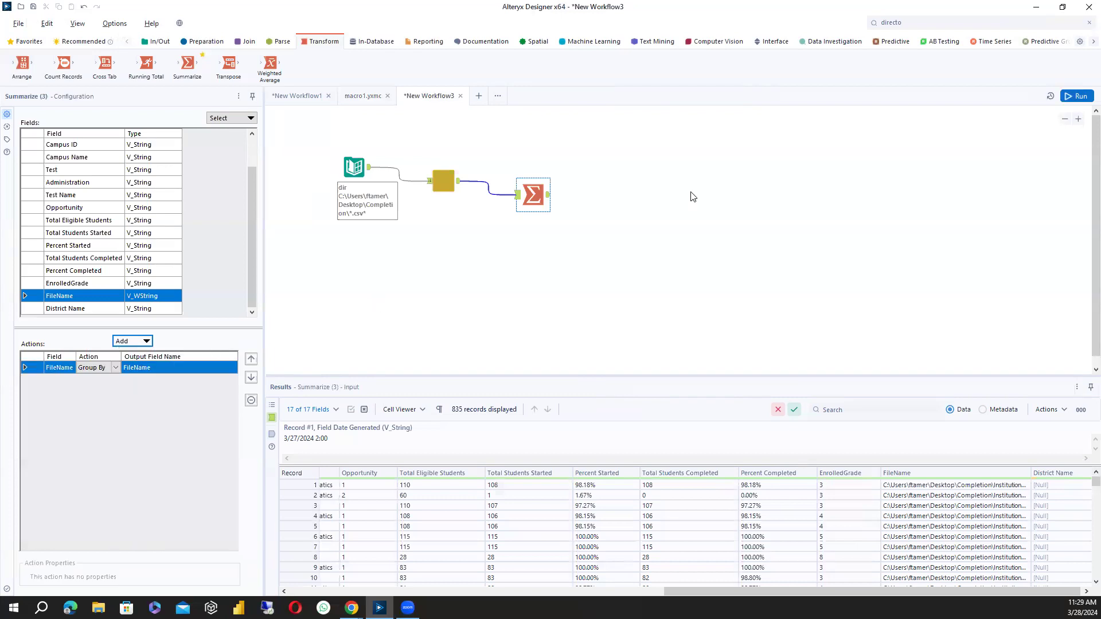
pyautogui.click(1077, 97)
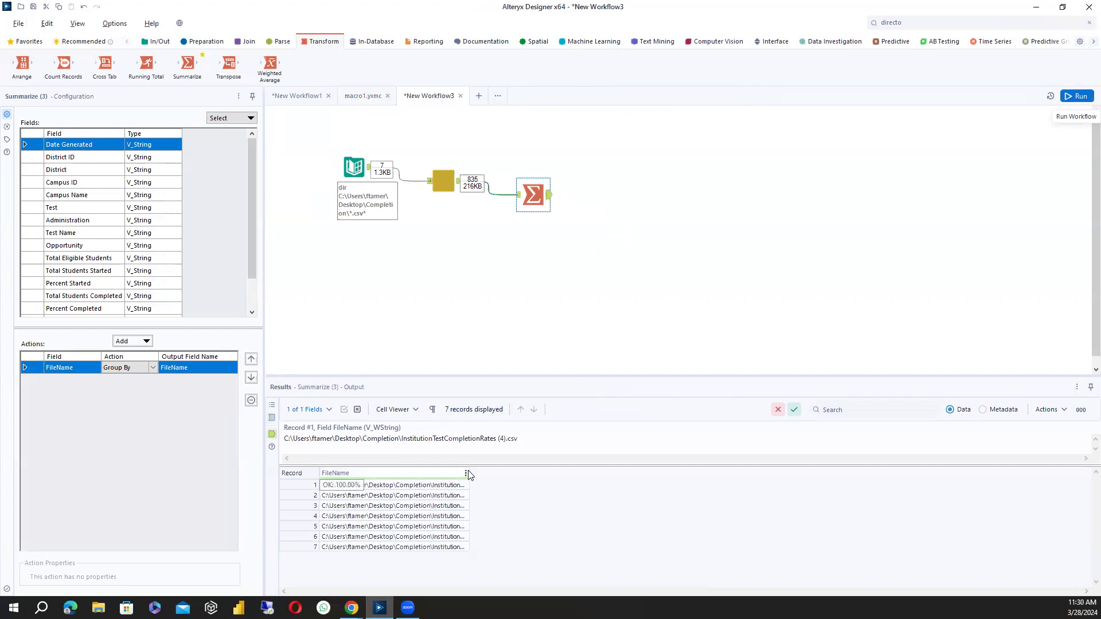
pyautogui.moveTo(469, 474); pyautogui.dragTo(672, 487)
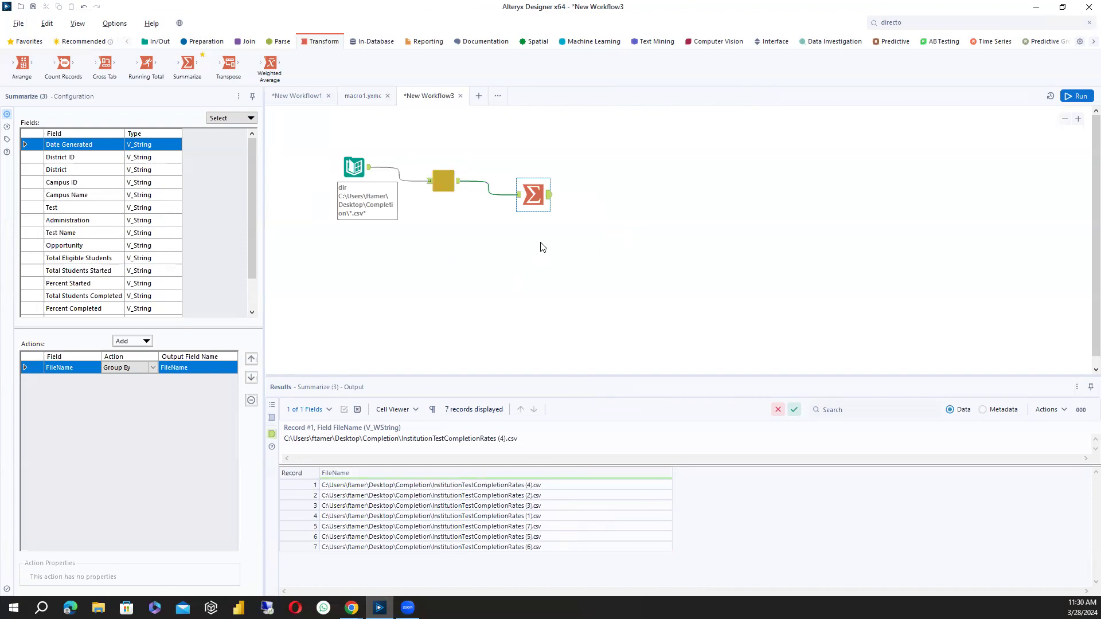
# Delete the Summarize tool that follows the macro
pyautogui.moveTo(514, 161); pyautogui.dragTo(585, 240)
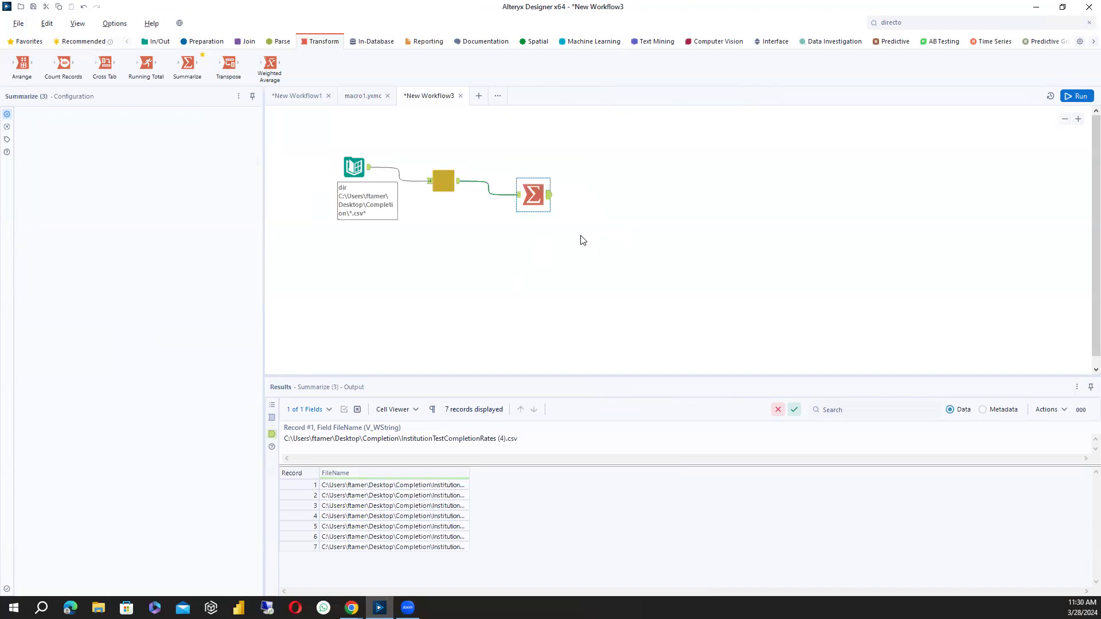
pyautogui.press('Delete')
# Review the columns of the macro's combined output and return to the macro1.yxmc workflow
pyautogui.click(455, 182)
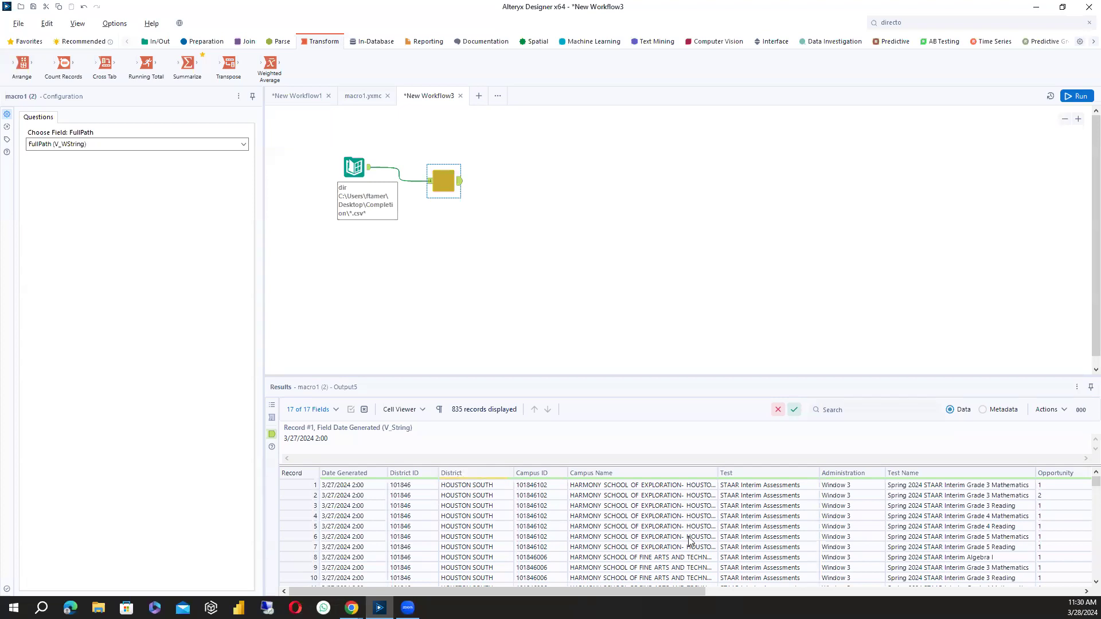
pyautogui.moveTo(693, 593); pyautogui.dragTo(885, 597)
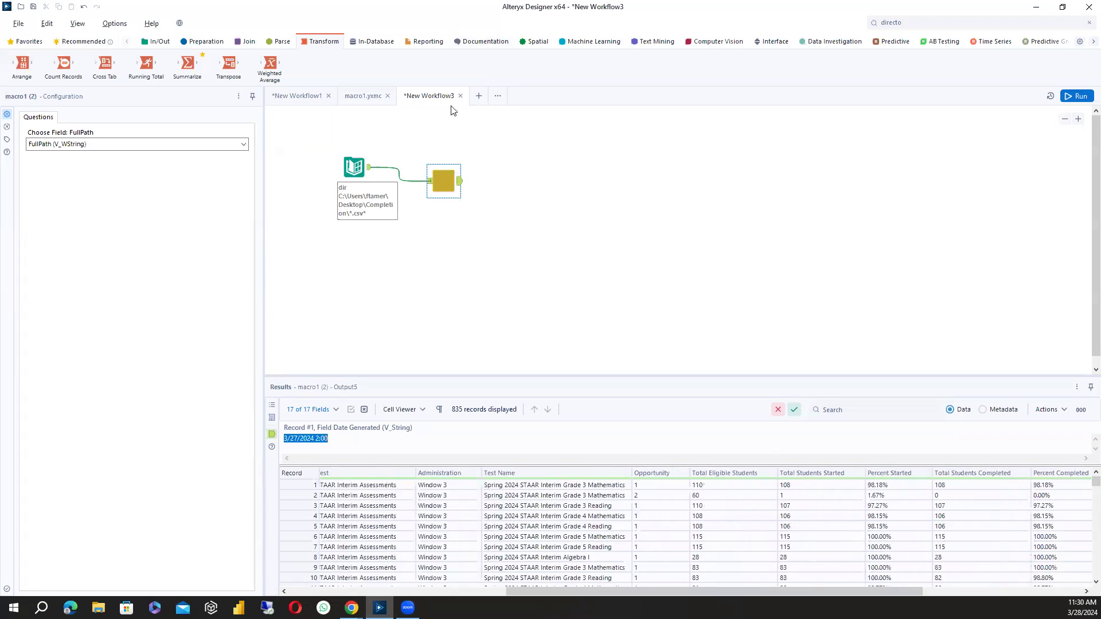
pyautogui.click(375, 101)
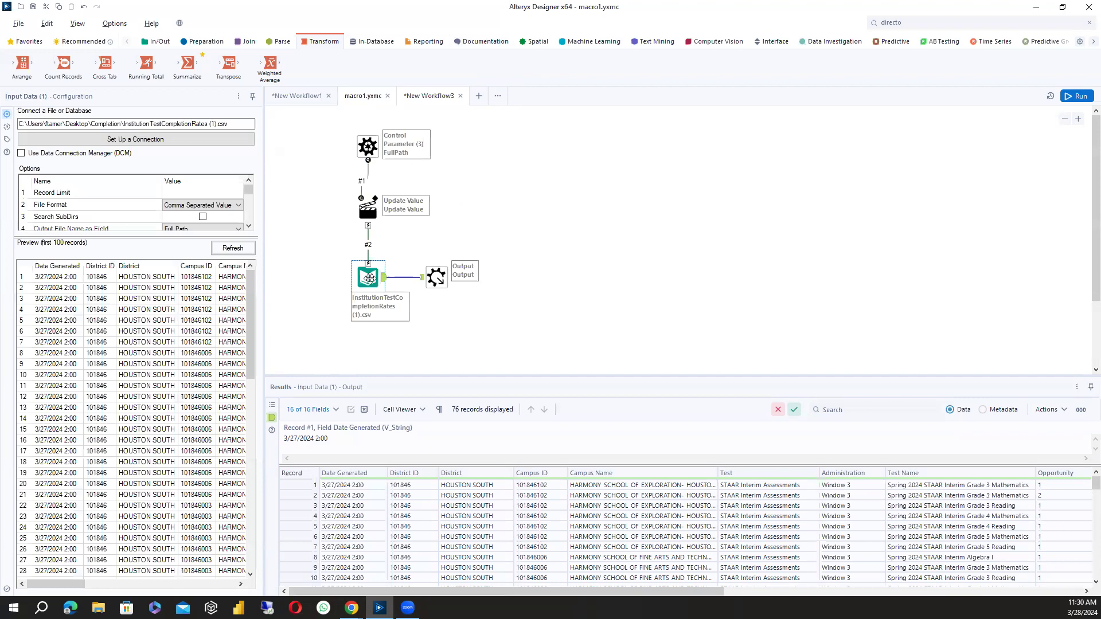